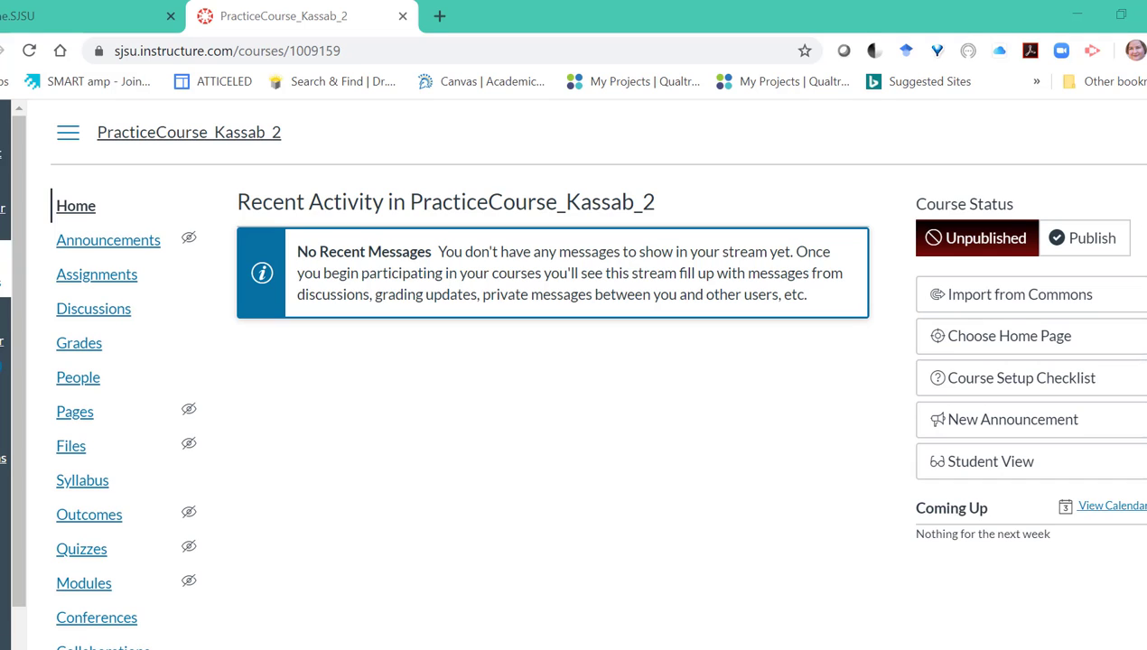
Step: Open the navigation settings of the PracticeCourse_Kassab_2 course
scroll(578, 379, down, 3)
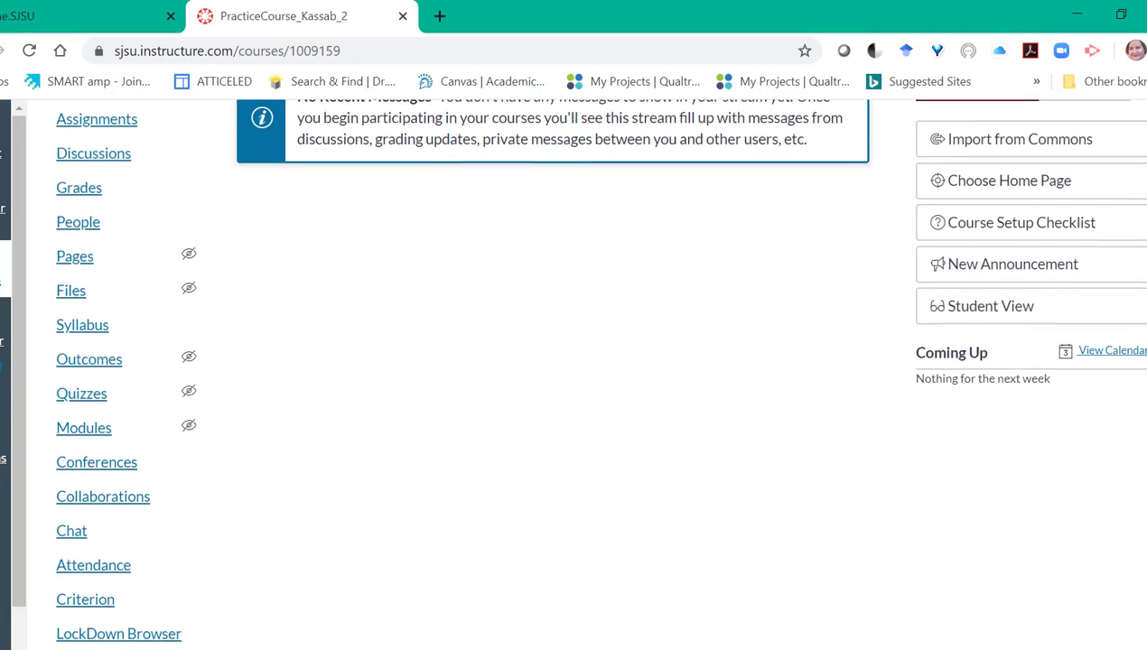
scroll(578, 380, down, 3)
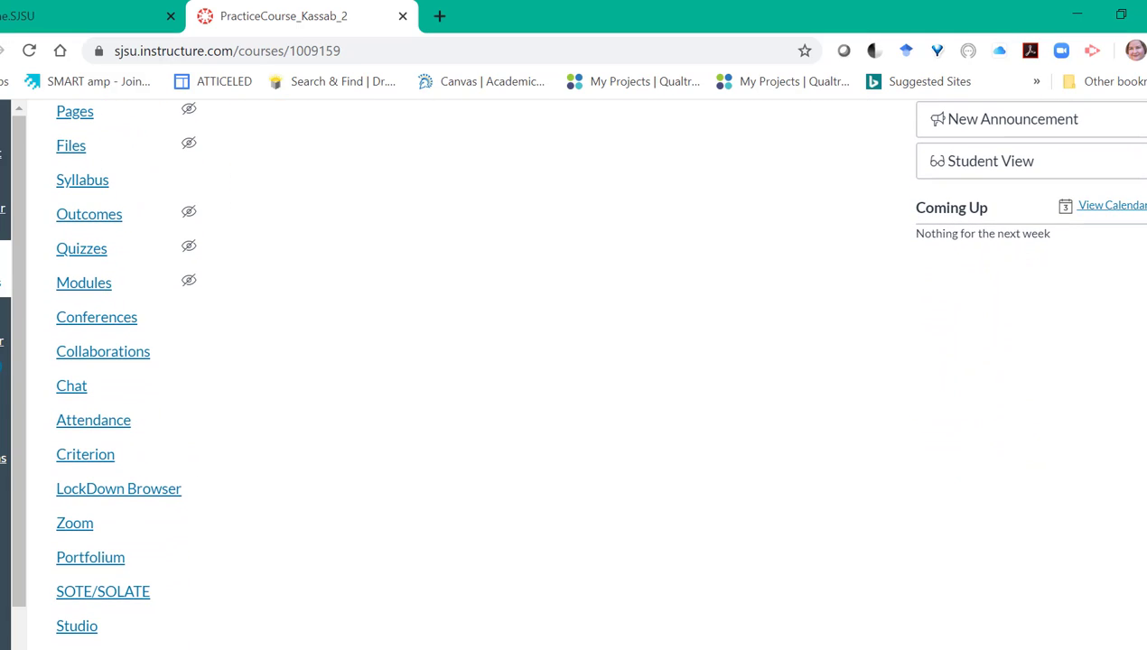
scroll(577, 379, down, 2)
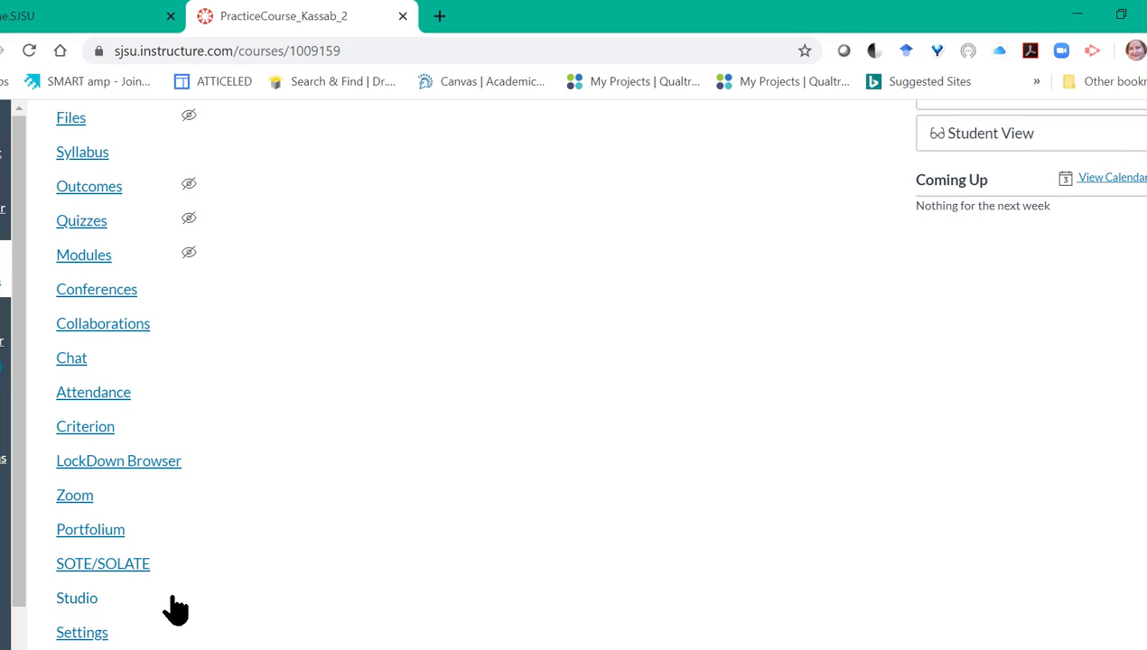
click(81, 632)
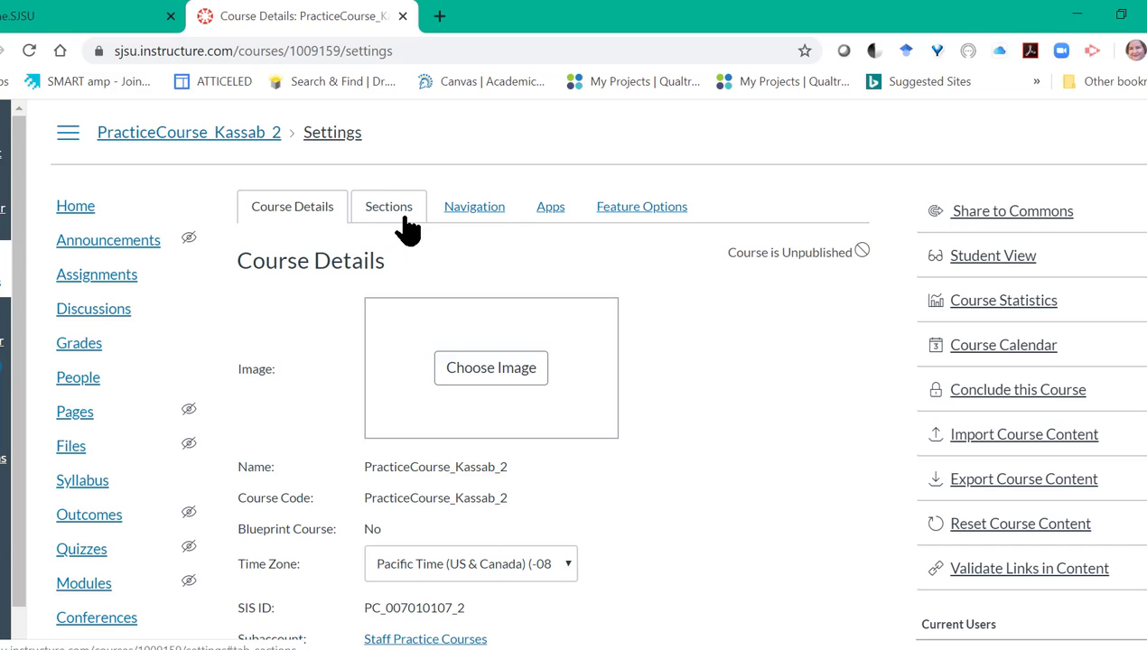
click(474, 217)
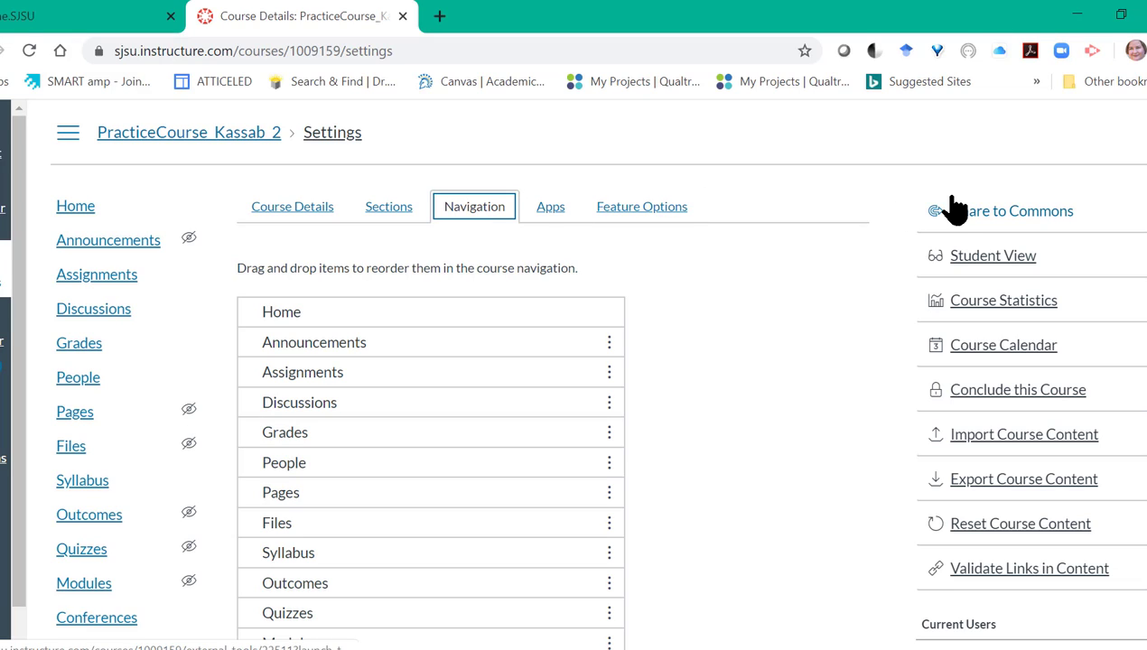
Step: Disable the Chat and Attendance items in the course navigation list
scroll(573, 361, down, 3)
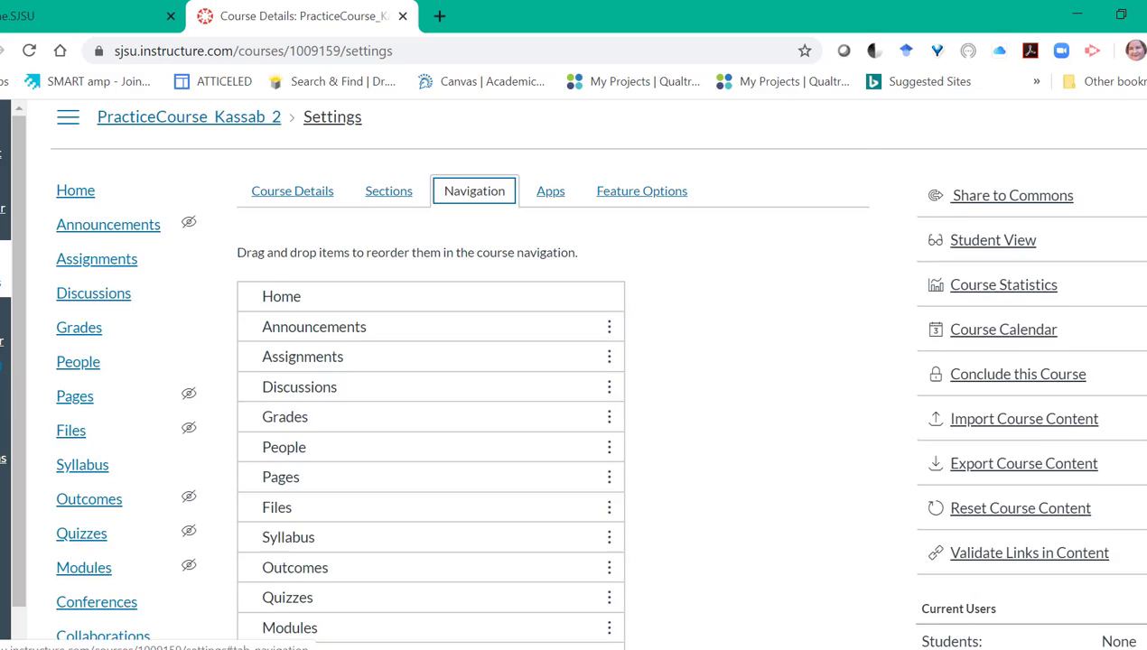
scroll(574, 362, down, 2)
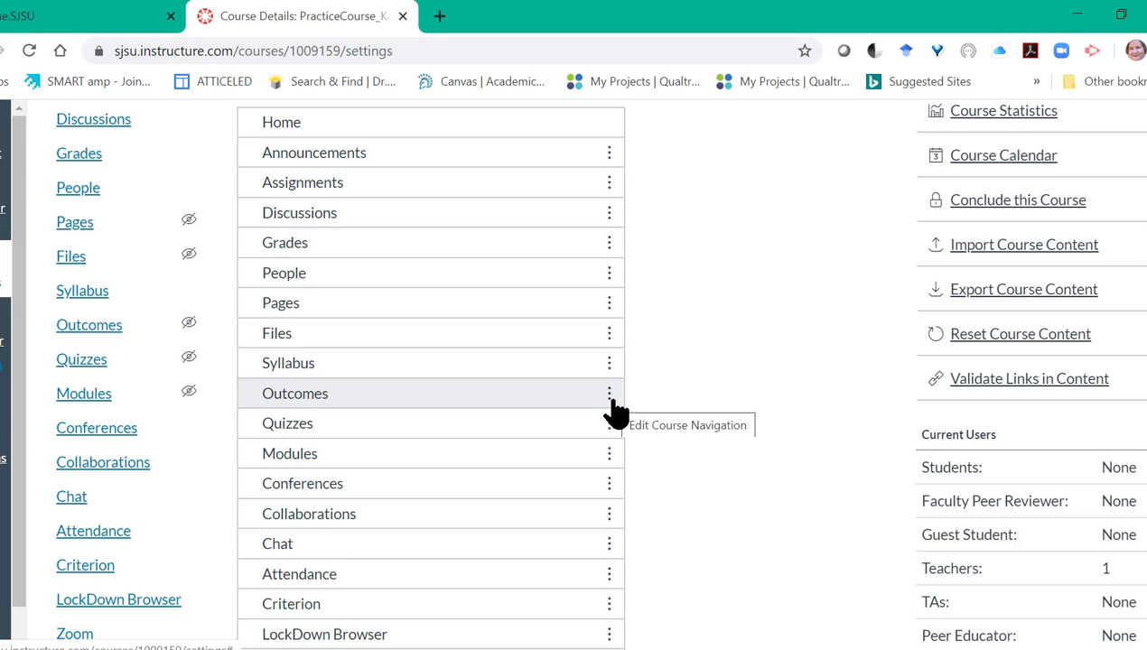
click(606, 542)
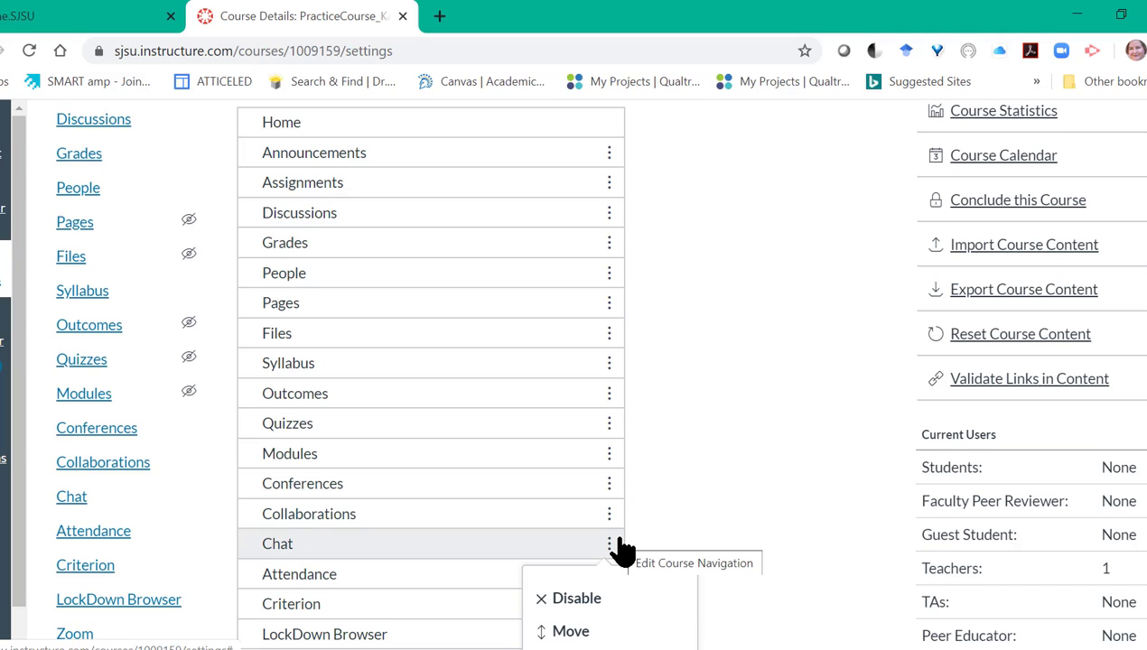
click(595, 598)
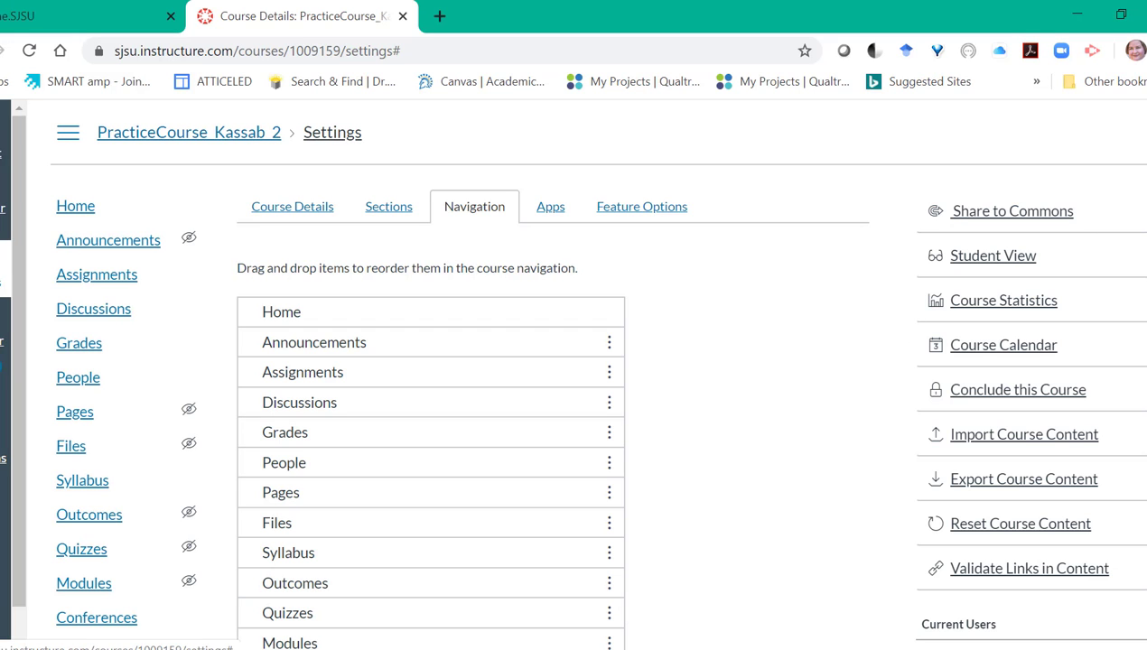
scroll(594, 371, down, 3)
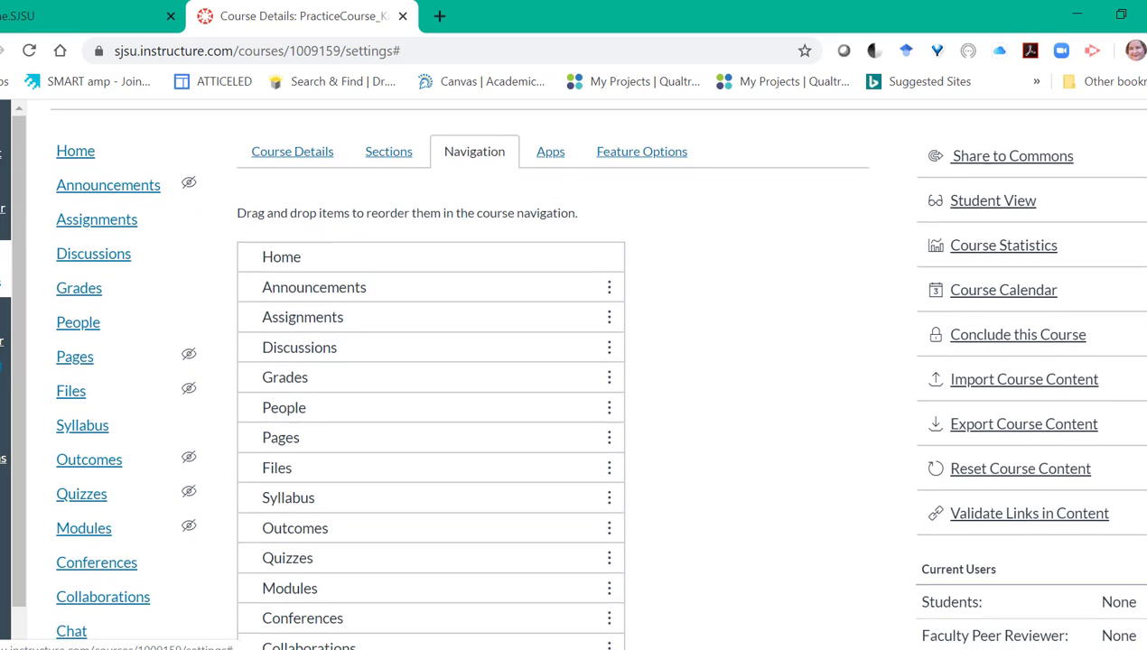
scroll(594, 371, down, 2)
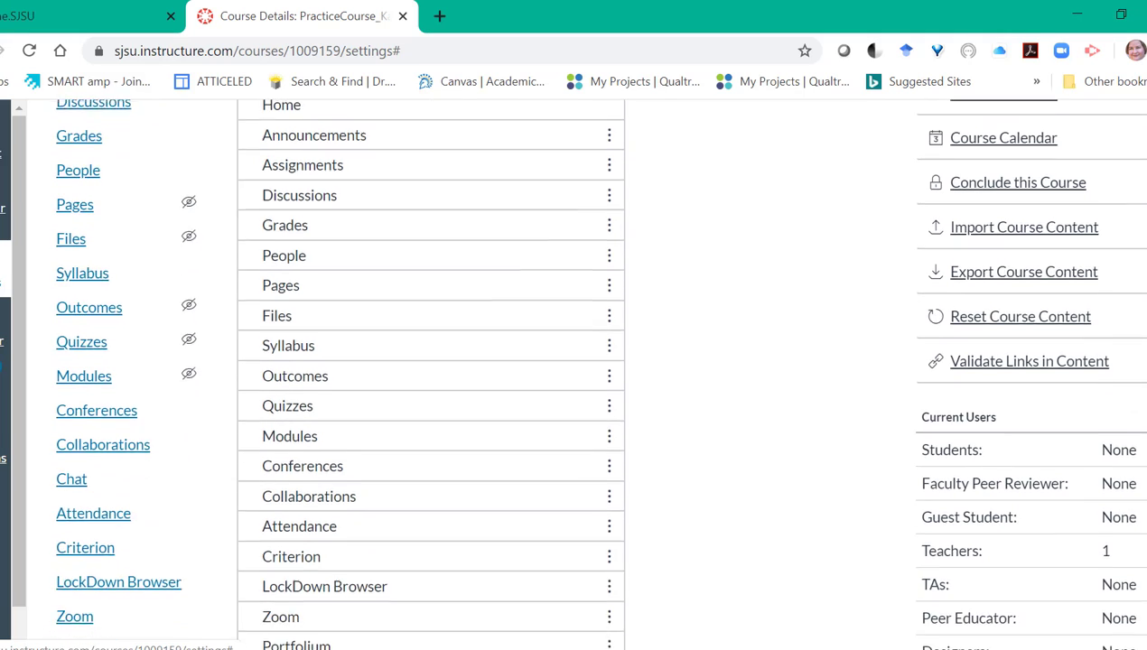
scroll(594, 371, down, 2)
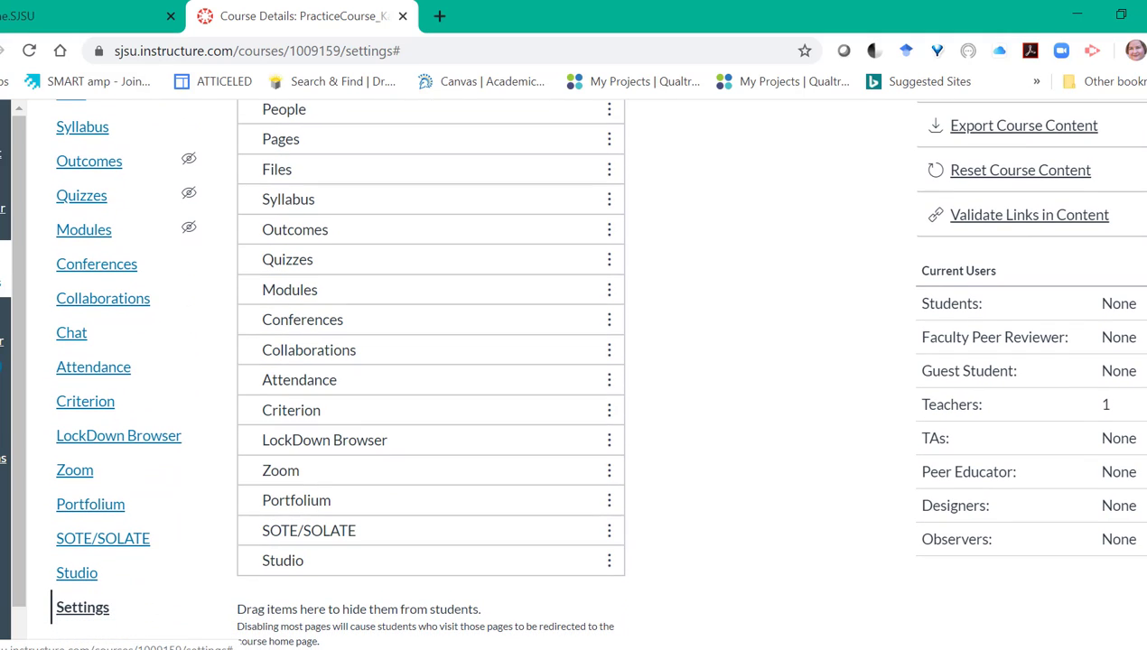
click(608, 379)
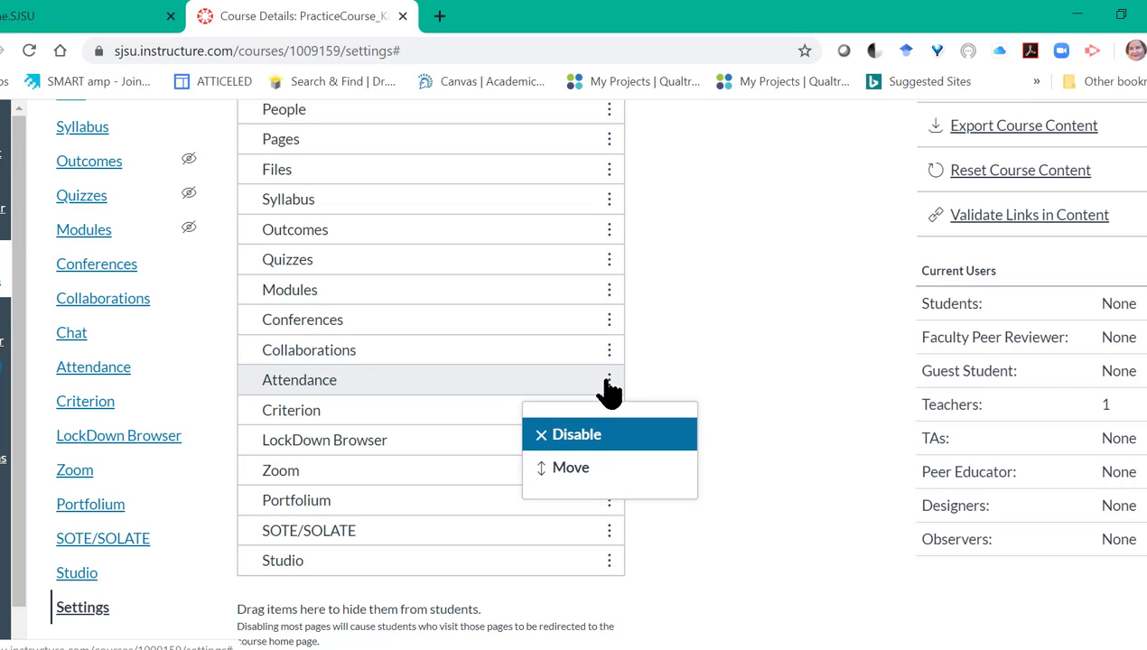
click(578, 436)
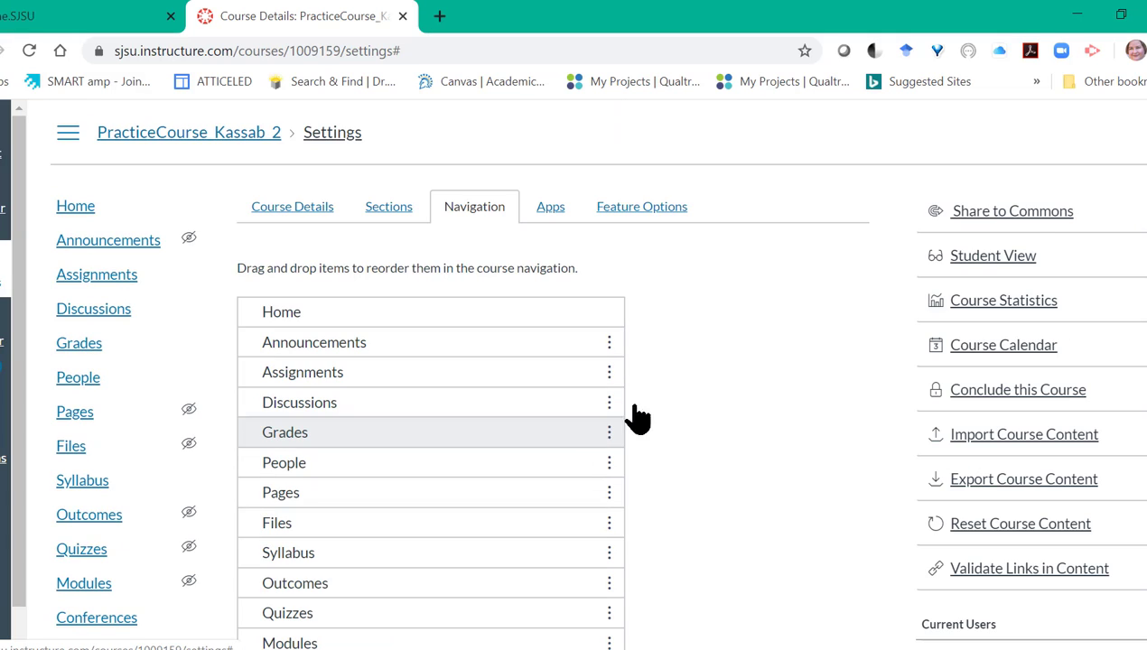
Step: Disable the Portfolium and Criterion items in the course navigation list
scroll(578, 370, down, 4)
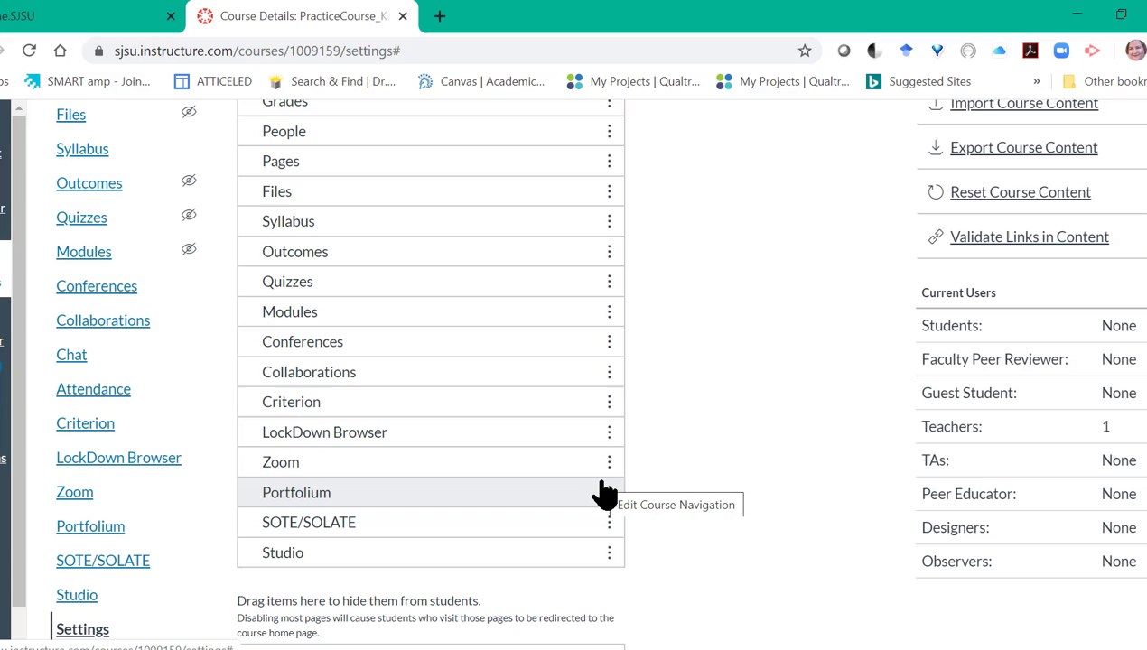
click(610, 492)
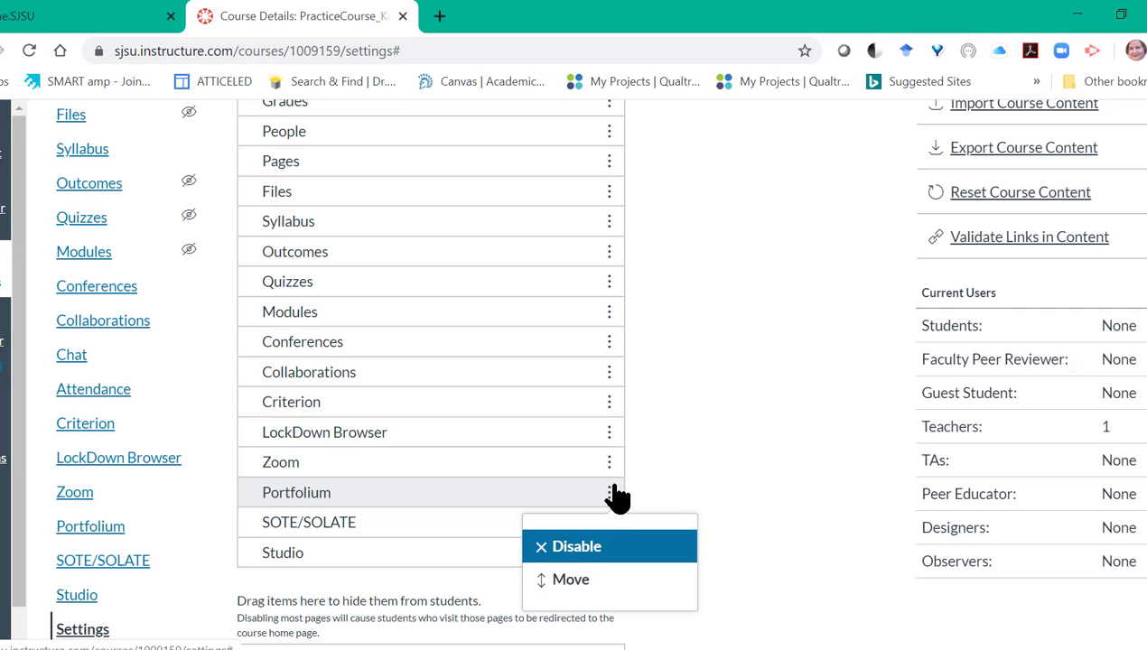
click(603, 547)
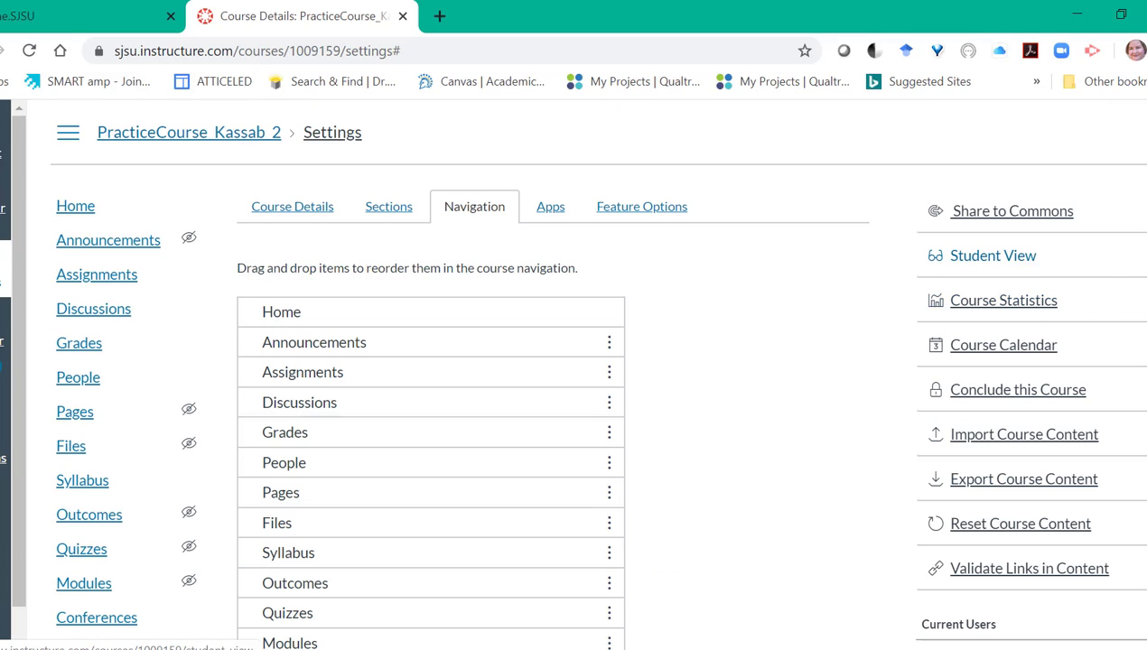
scroll(577, 370, down, 5)
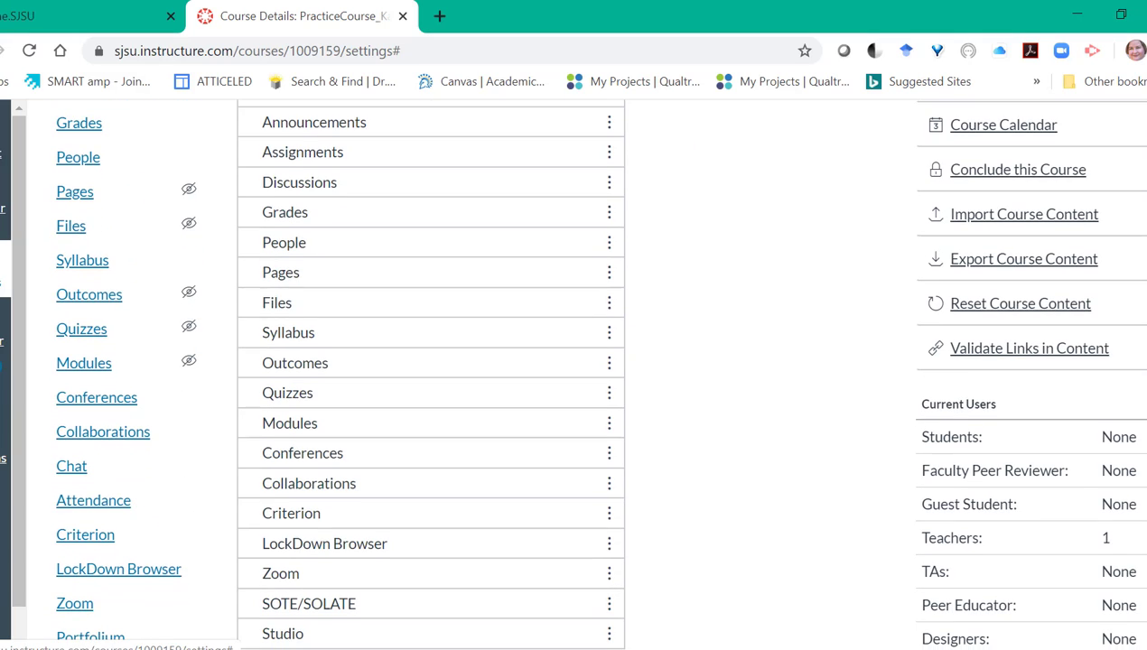
scroll(929, 361, down, 2)
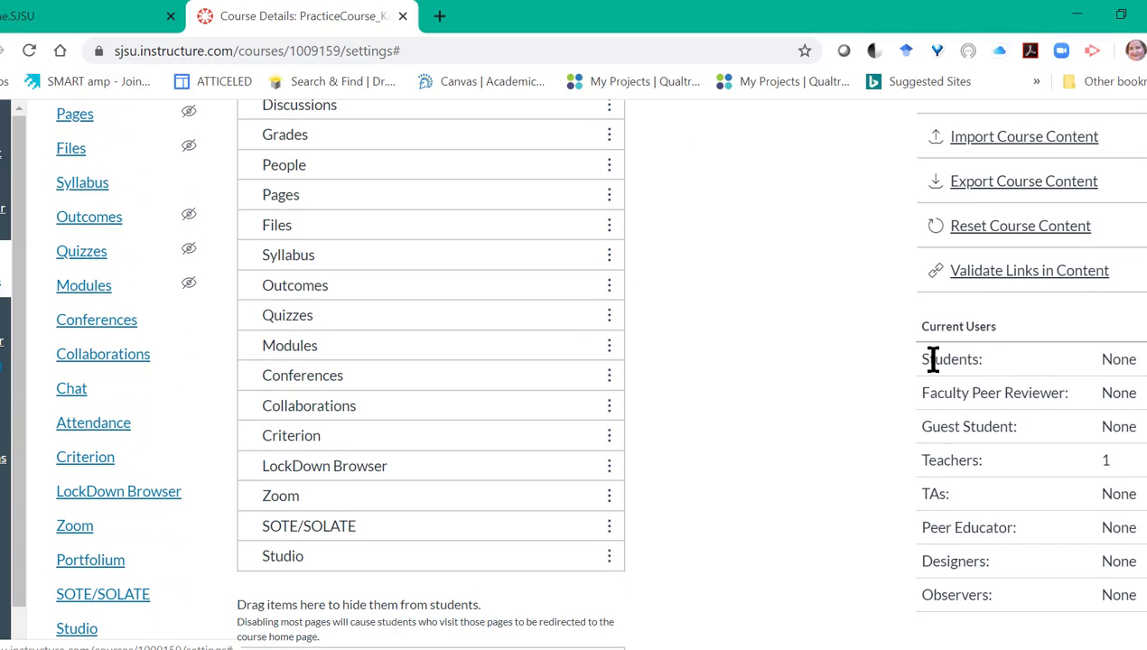
click(608, 436)
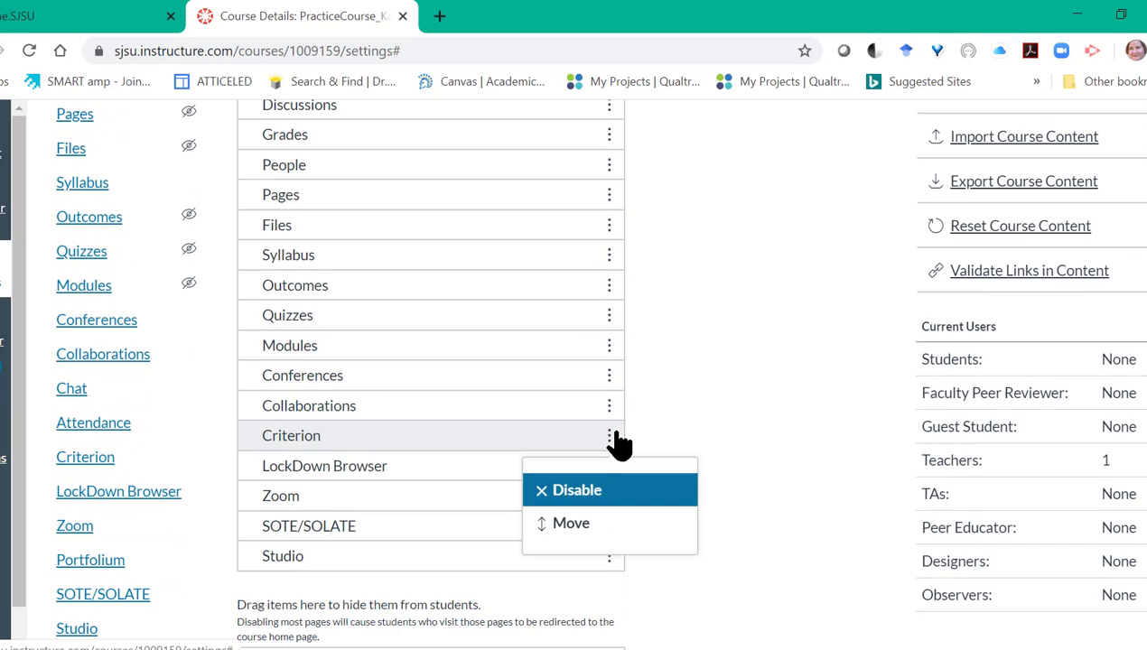
click(614, 490)
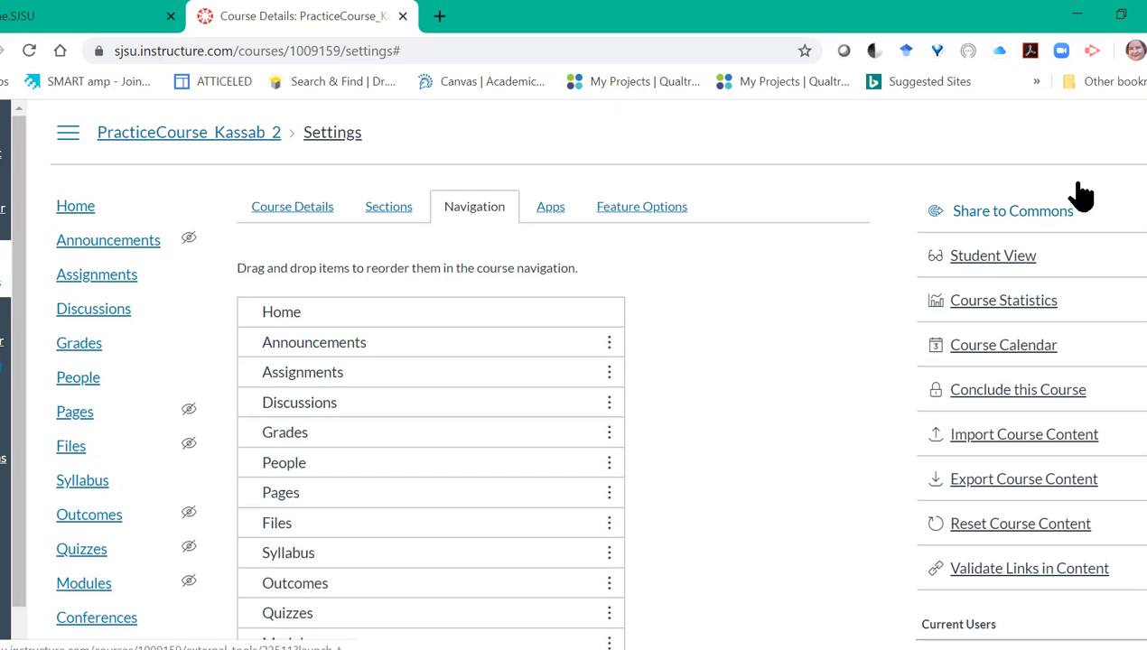
Step: Disable the Zoom item in the course navigation list
scroll(812, 297, down, 4)
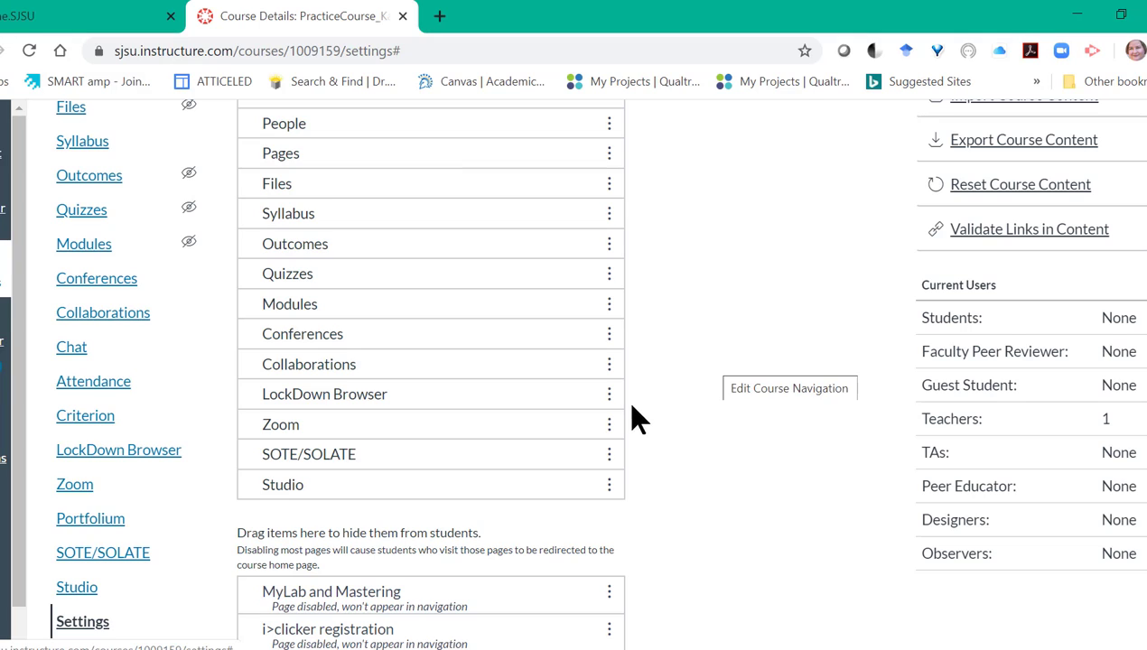
click(610, 424)
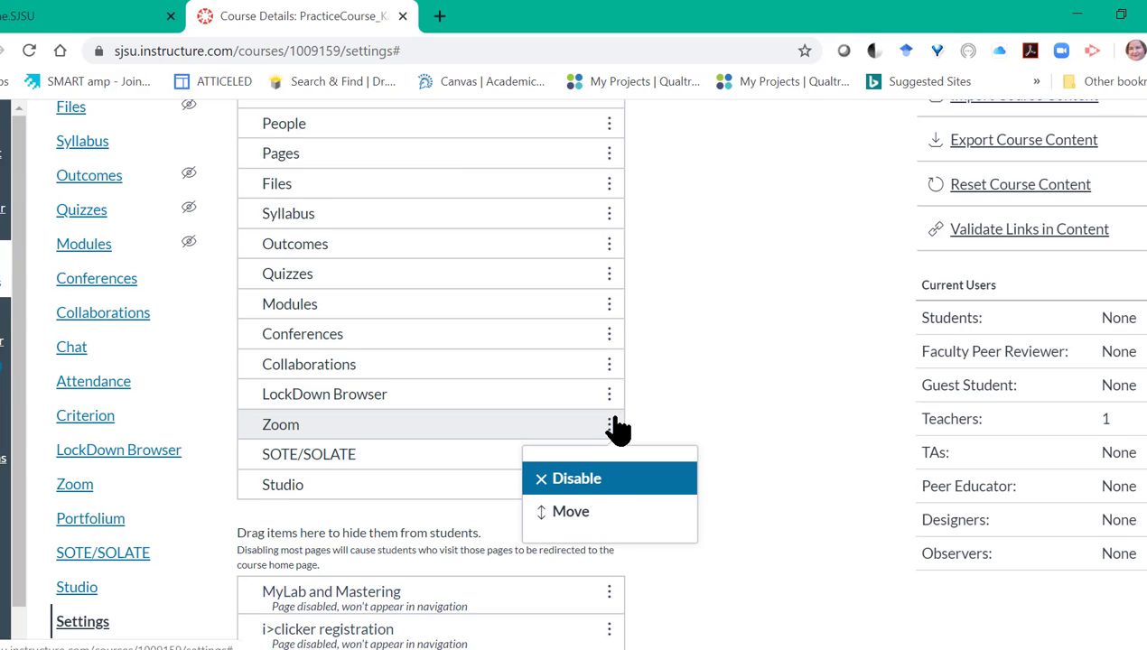
click(598, 483)
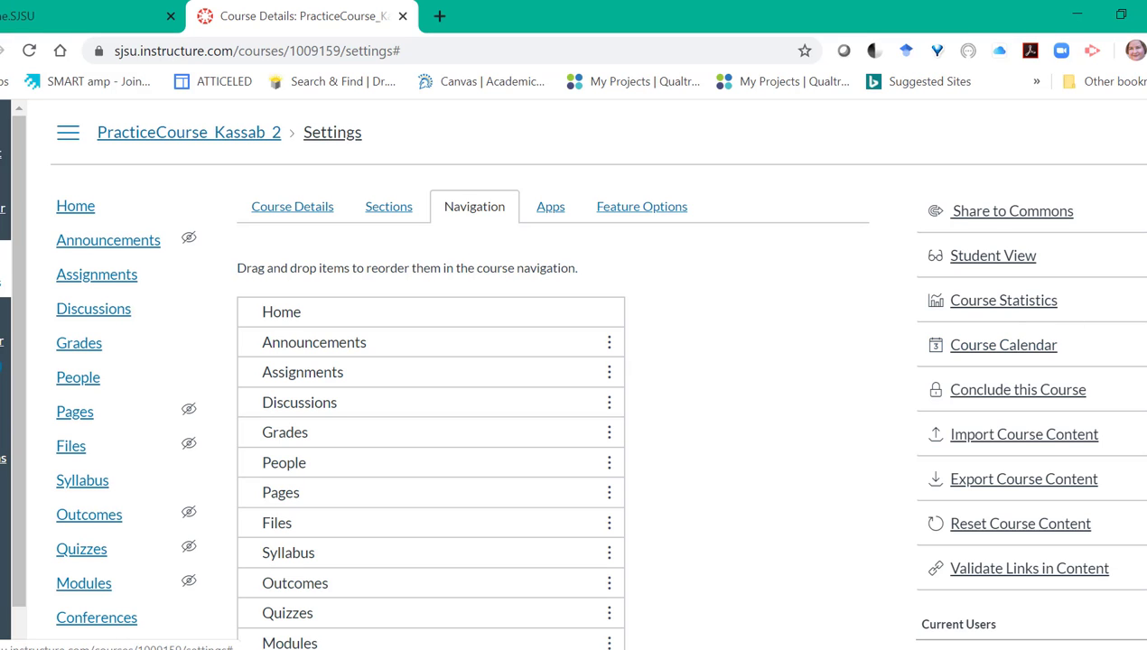
Step: Enable Google Drive from the hidden items so that it joins the active course navigation
scroll(577, 370, down, 5)
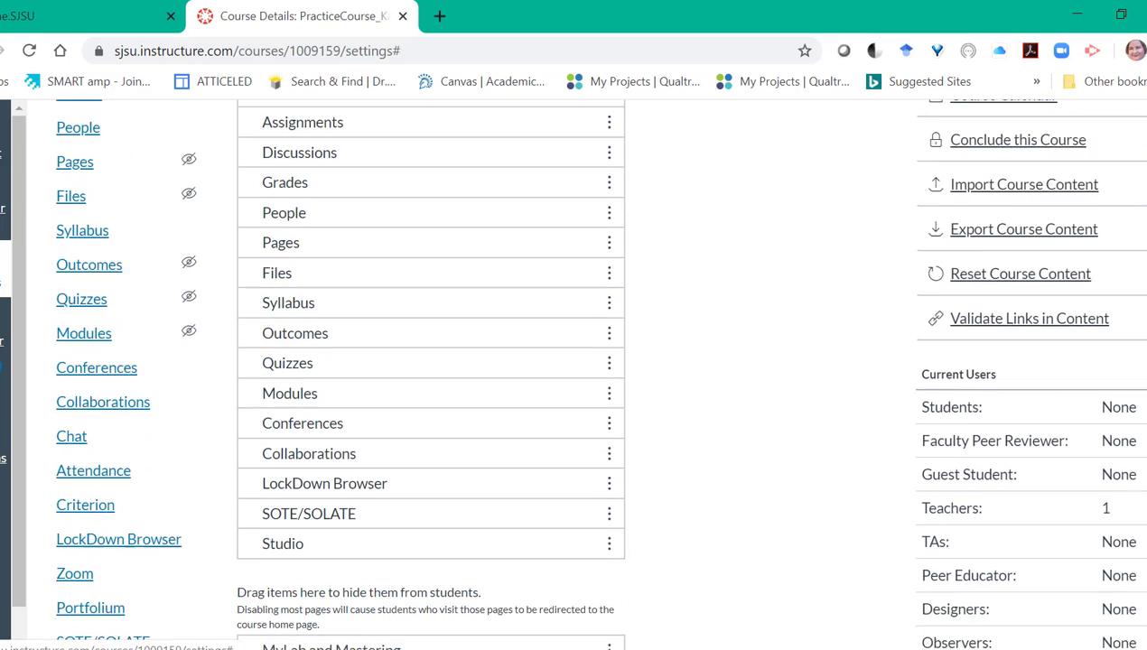
scroll(577, 370, down, 8)
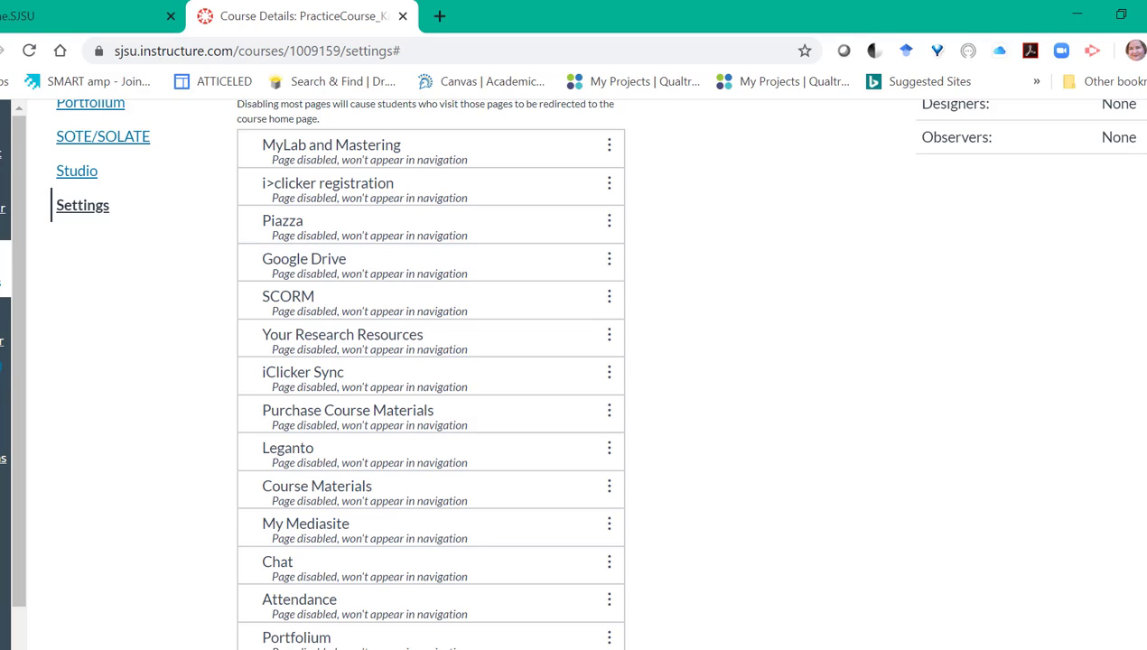
scroll(577, 370, up, 1)
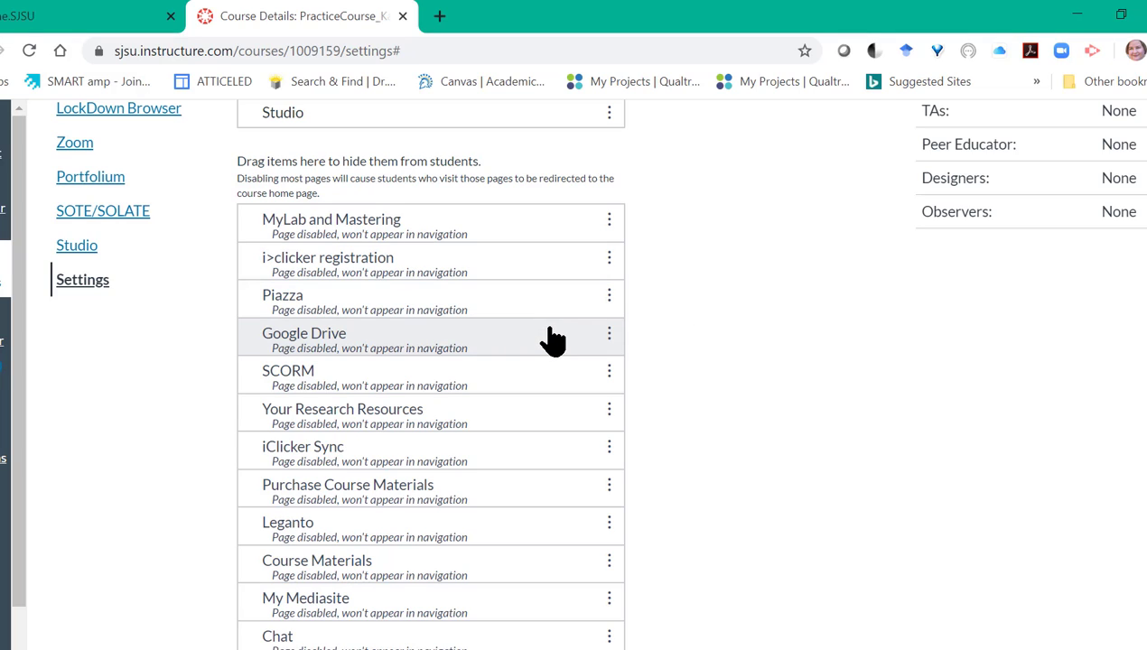
click(610, 336)
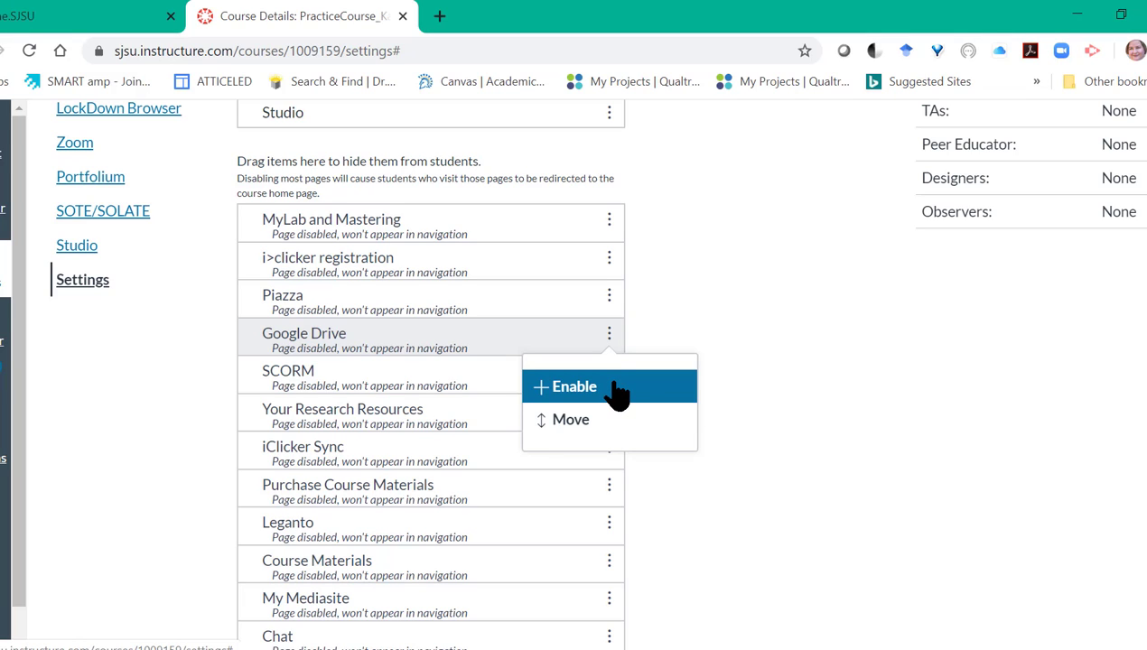
click(618, 390)
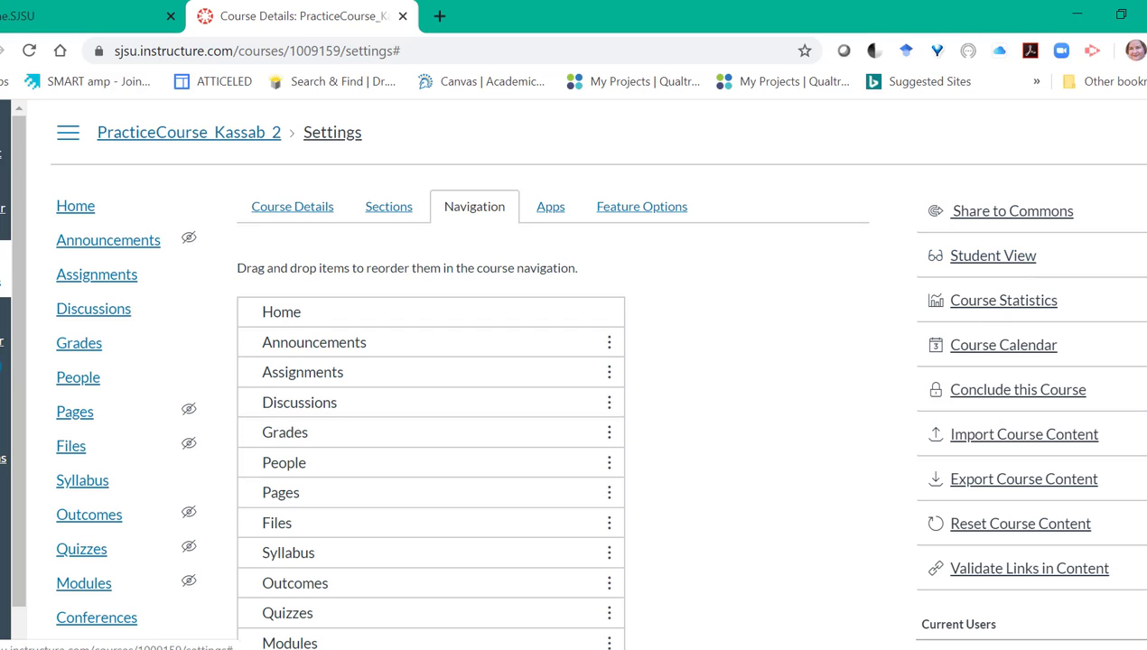
Step: Reorder the course navigation so that Conferences directly follows Announcements and Modules directly follows Conferences
scroll(594, 378, down, 3)
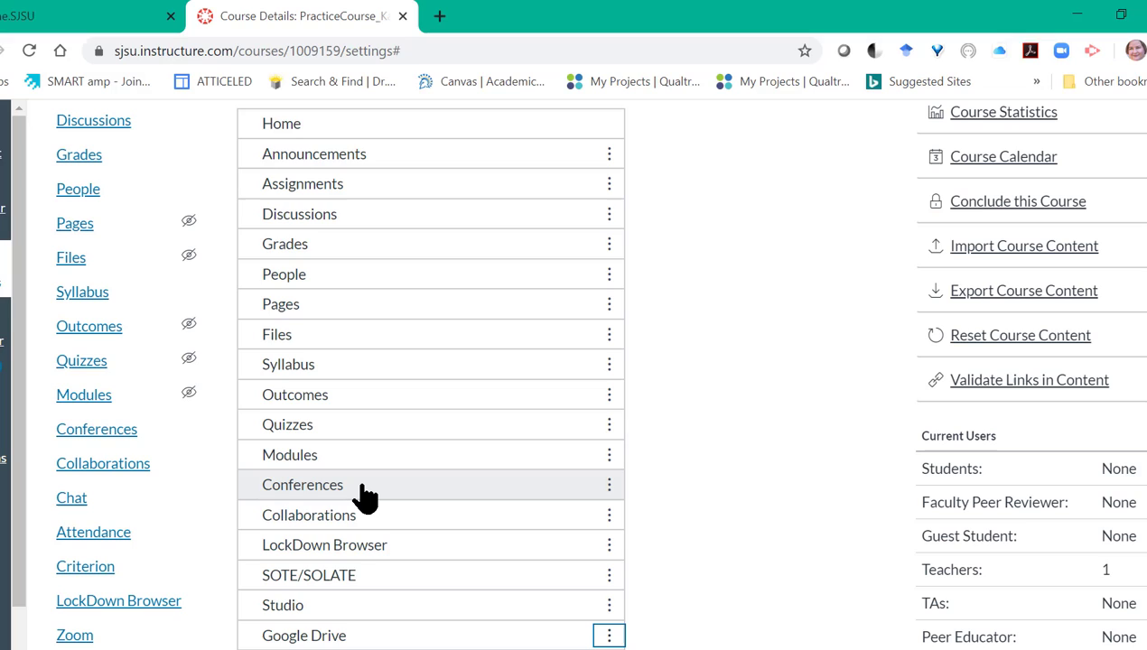
drag(363, 485, 363, 184)
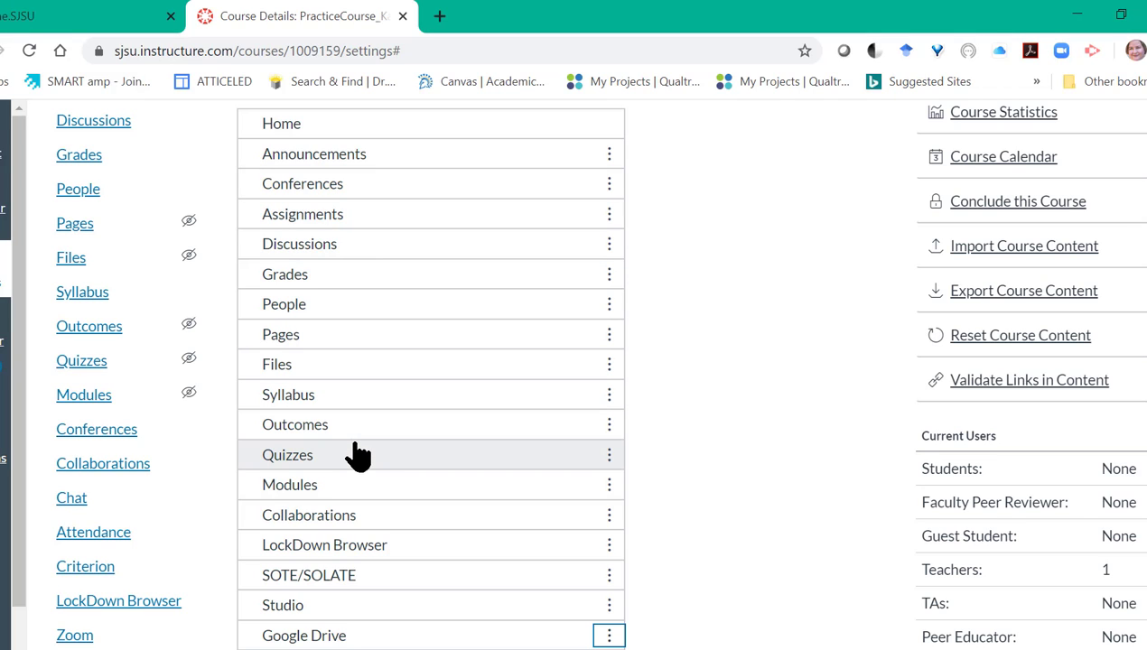
drag(354, 487, 364, 218)
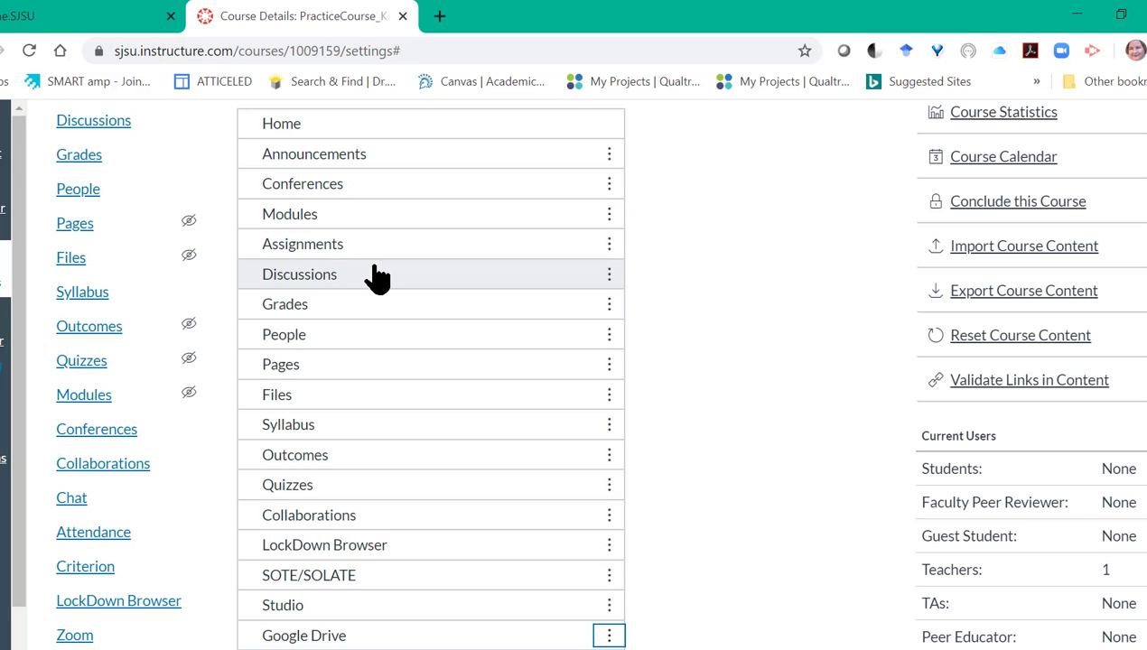
Step: Move Discussions above Assignments and place Google Drive directly below Assignments in the navigation list
drag(376, 276, 364, 246)
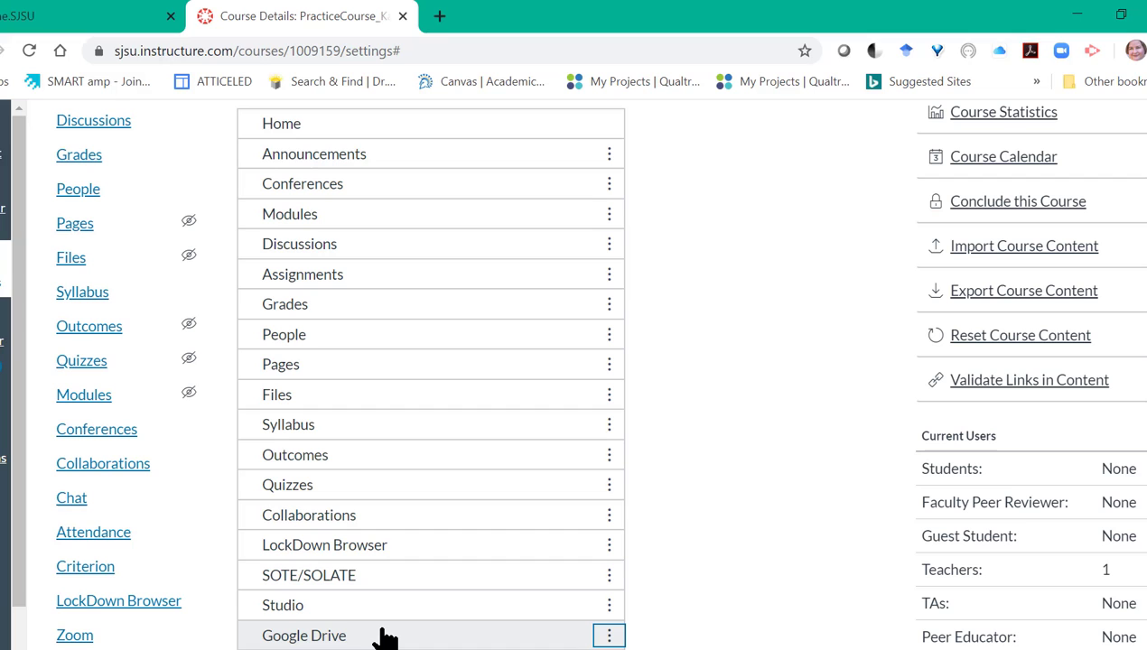
drag(385, 639, 397, 508)
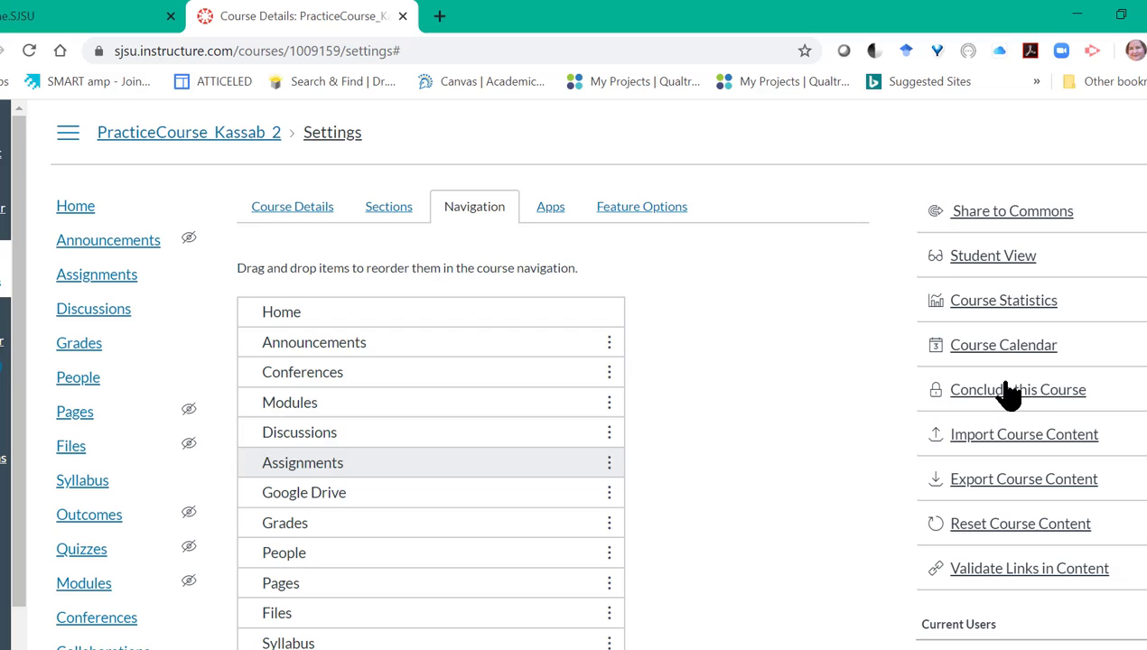
scroll(594, 374, down, 5)
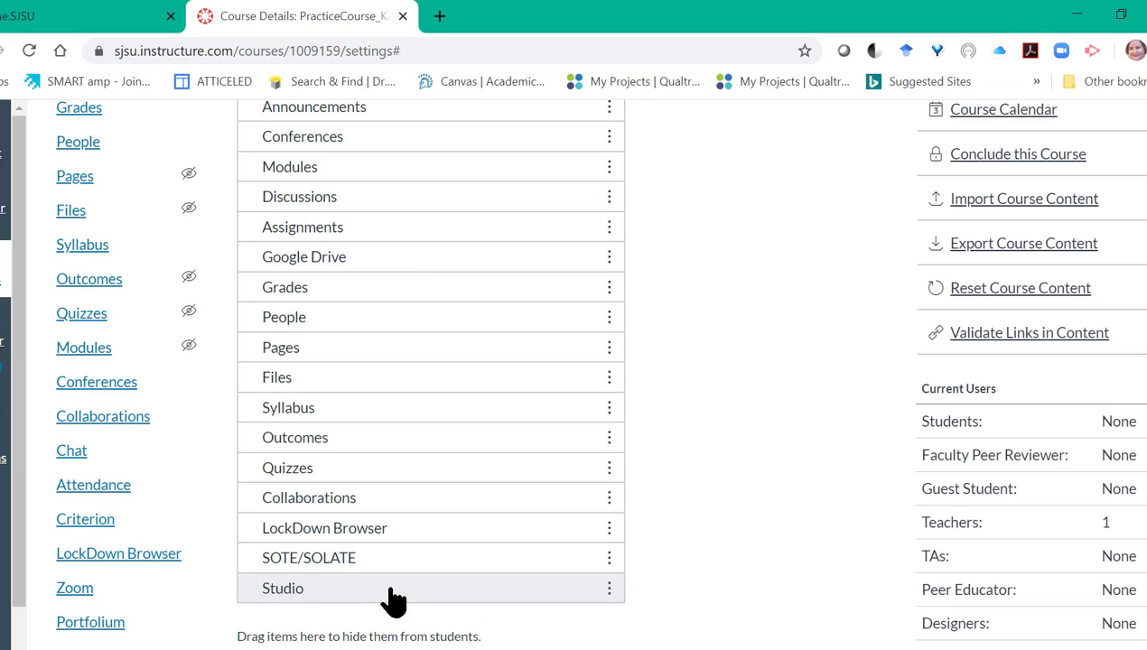
Step: Place Studio directly below Google Drive in the course navigation list and disable LockDown Browser
drag(394, 601, 428, 304)
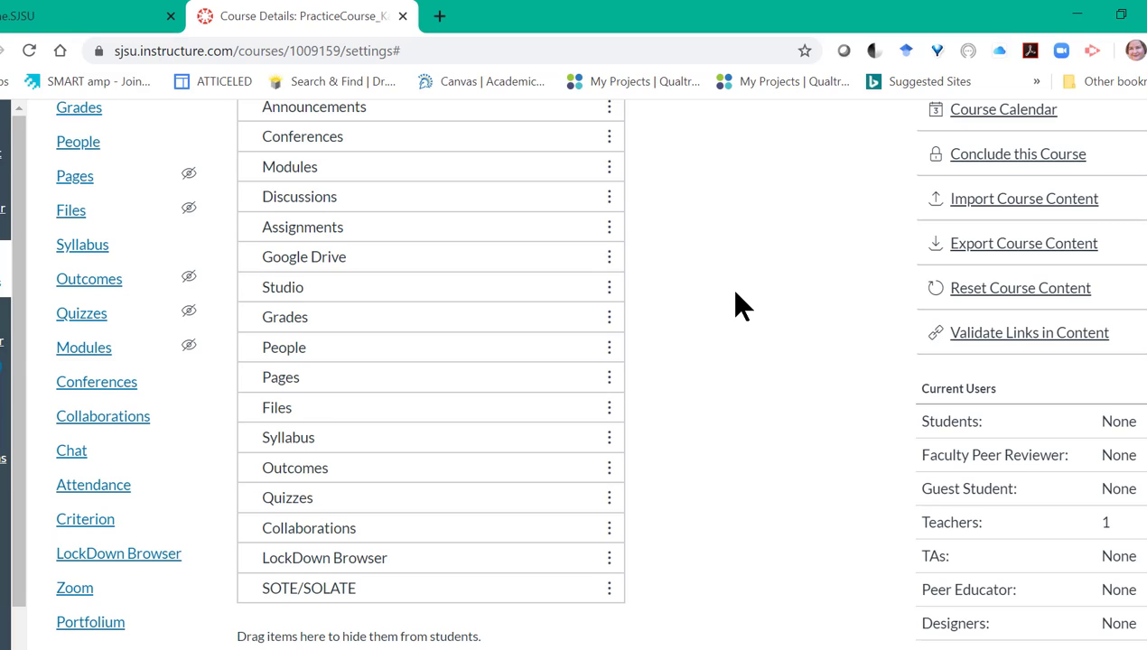
click(609, 558)
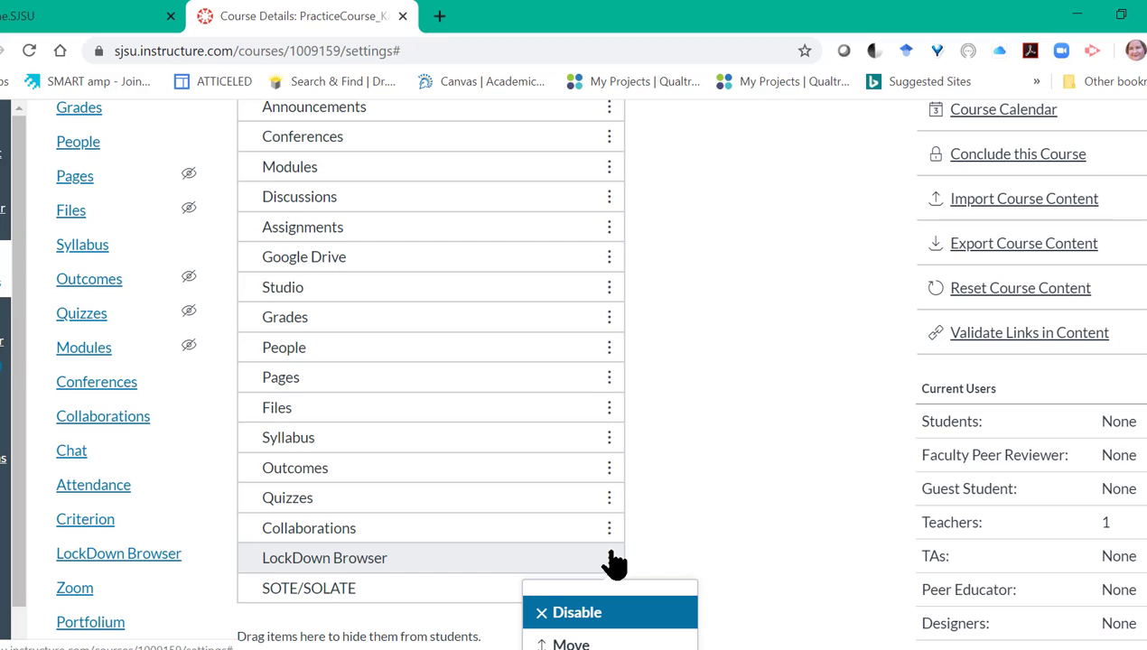
click(598, 610)
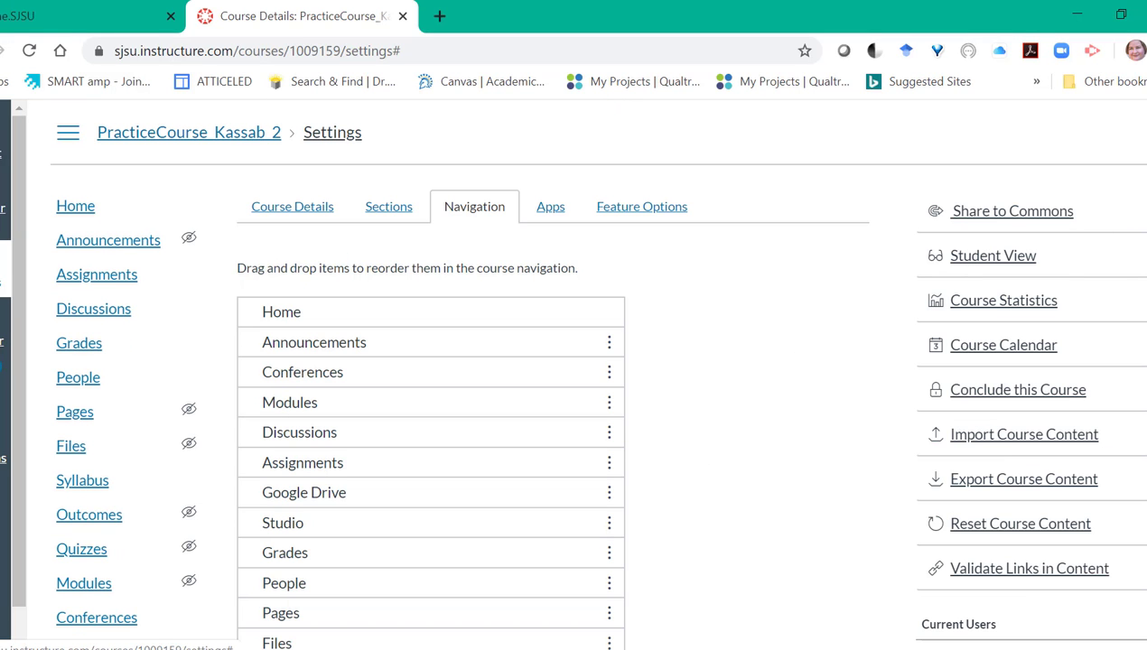
Step: Move Pages directly below Studio and Files directly below Pages in the course navigation list
scroll(594, 382, down, 3)
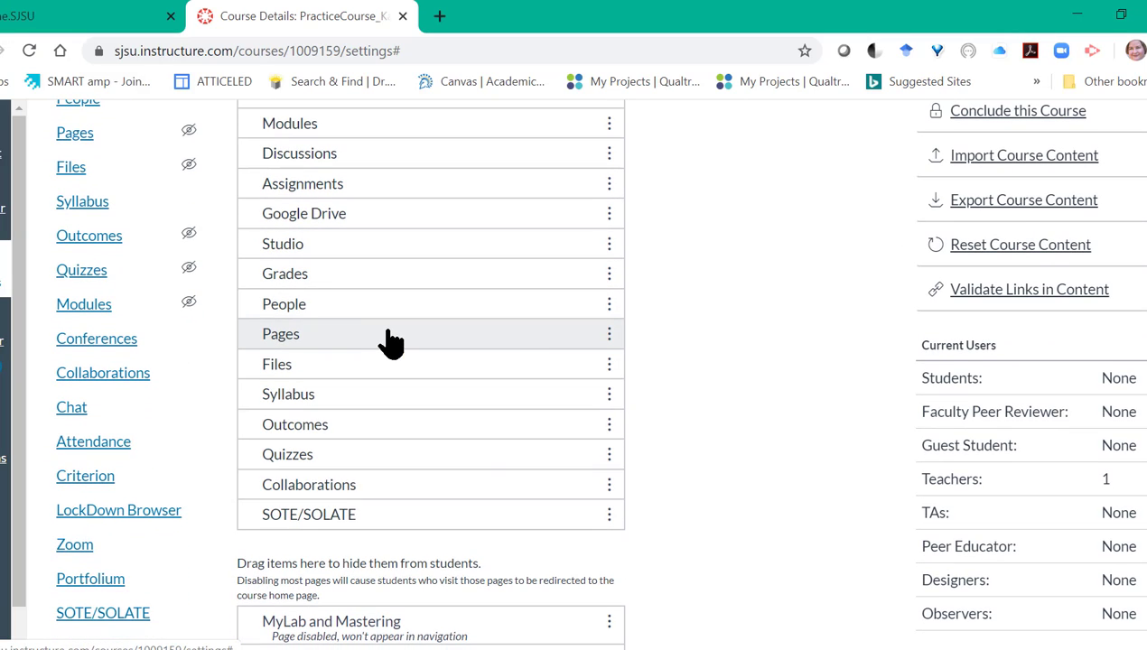
drag(389, 336, 395, 275)
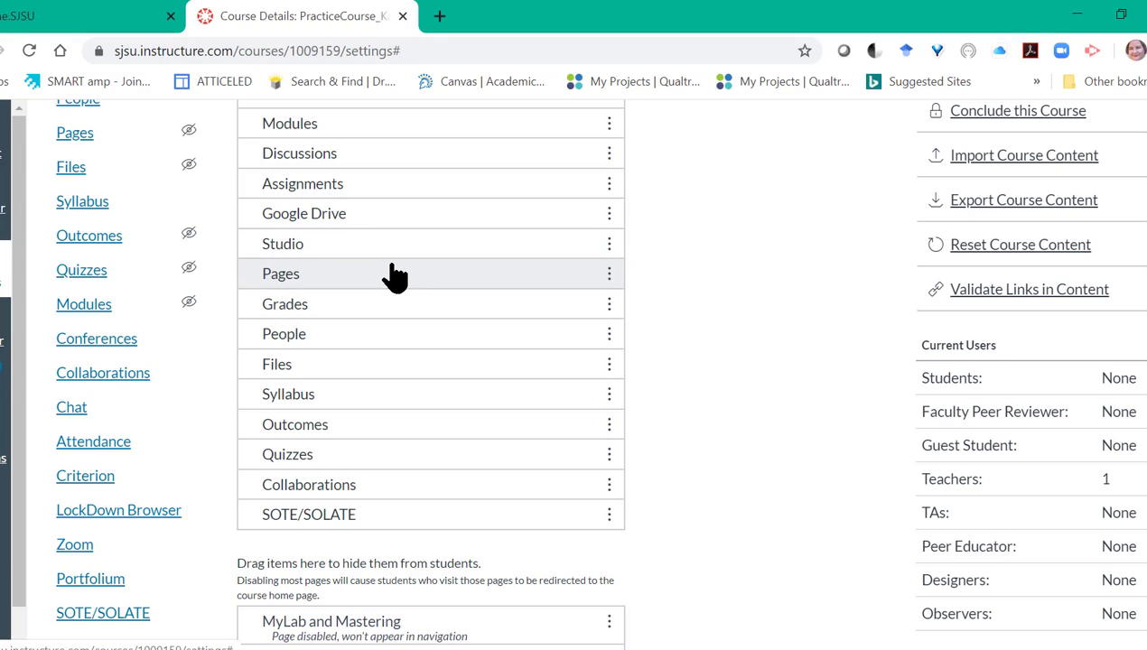
drag(369, 365, 361, 307)
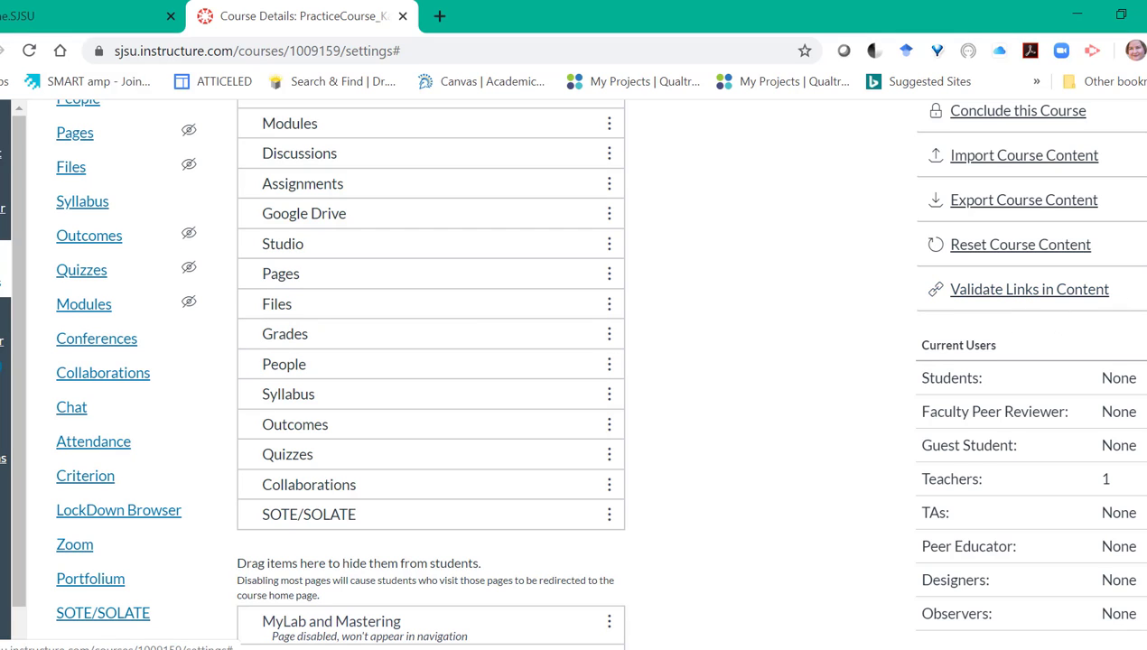
Step: Review the reordered and disabled navigation items and save the course navigation settings
scroll(578, 361, up, 3)
scroll(578, 362, down, 2)
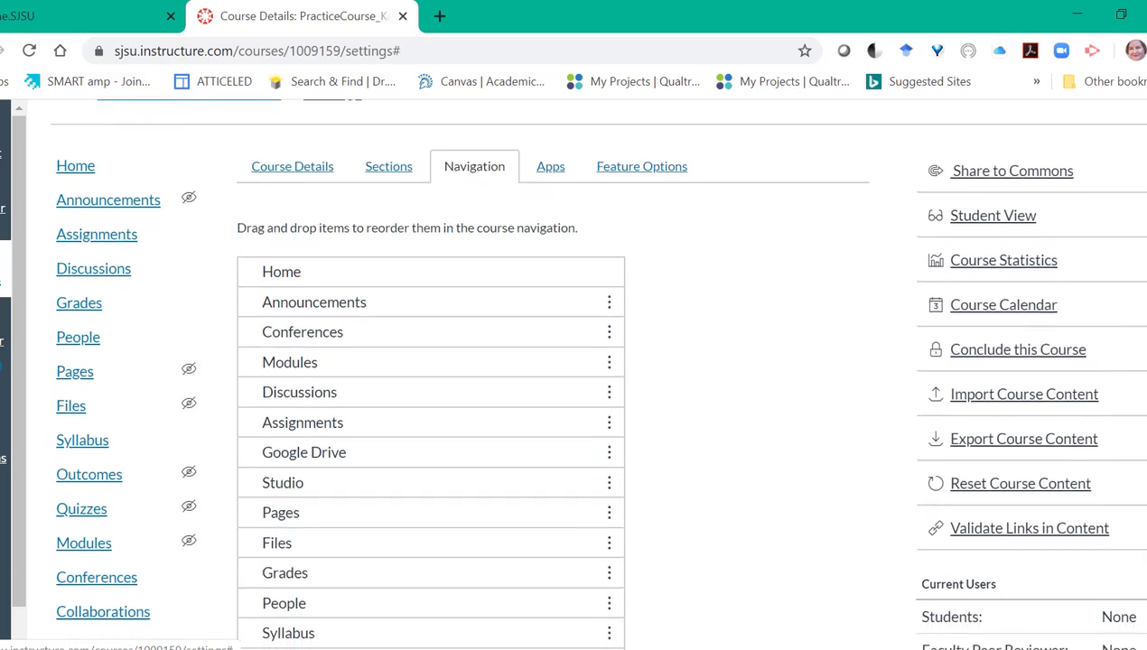
key(Tab)
key(Tab)
key(Tab)
key(Tab)
key(Tab)
key(Tab)
key(Tab)
key(Tab)
key(Tab)
key(Tab)
key(Tab)
key(Tab)
key(Tab)
key(Tab)
key(Tab)
key(Tab)
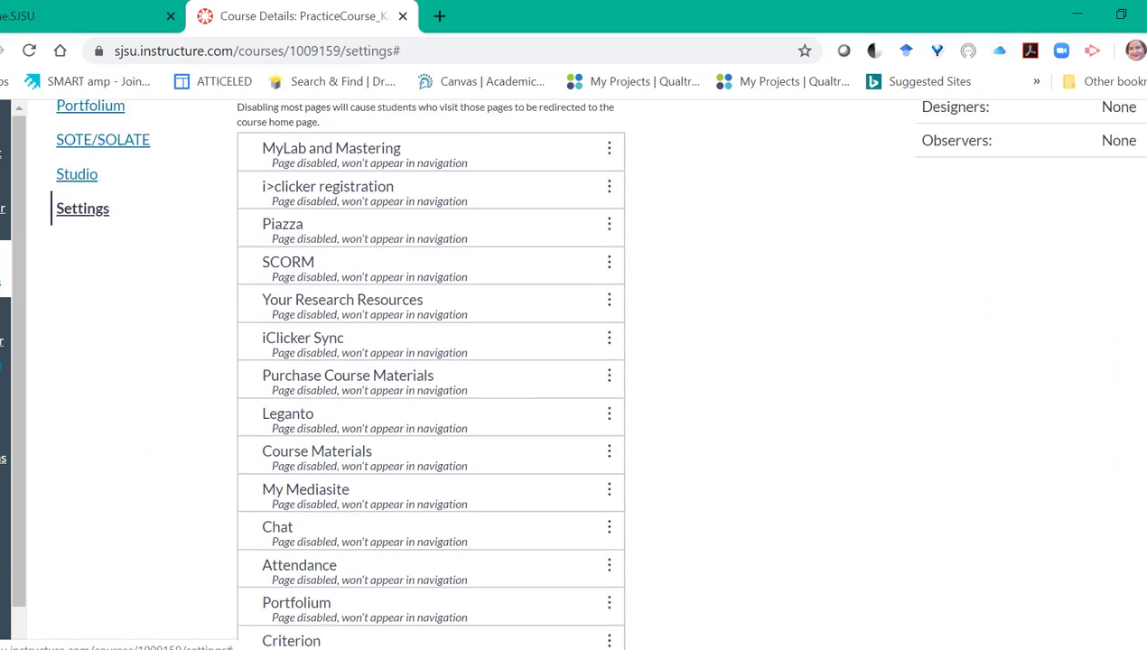
scroll(429, 361, down, 1)
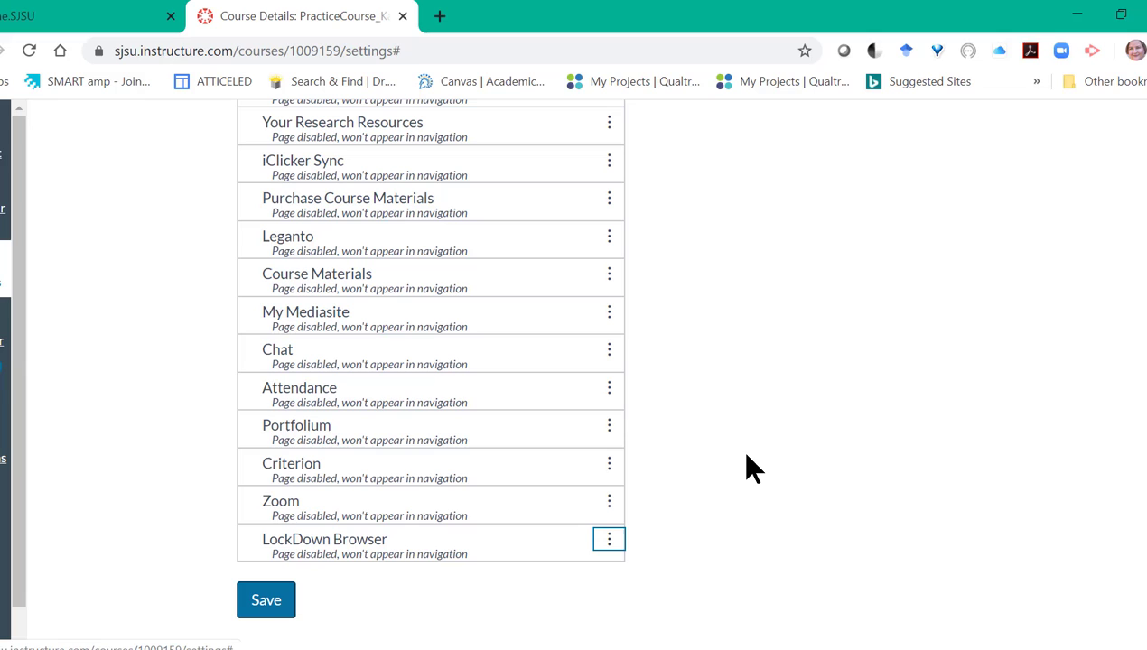
click(271, 605)
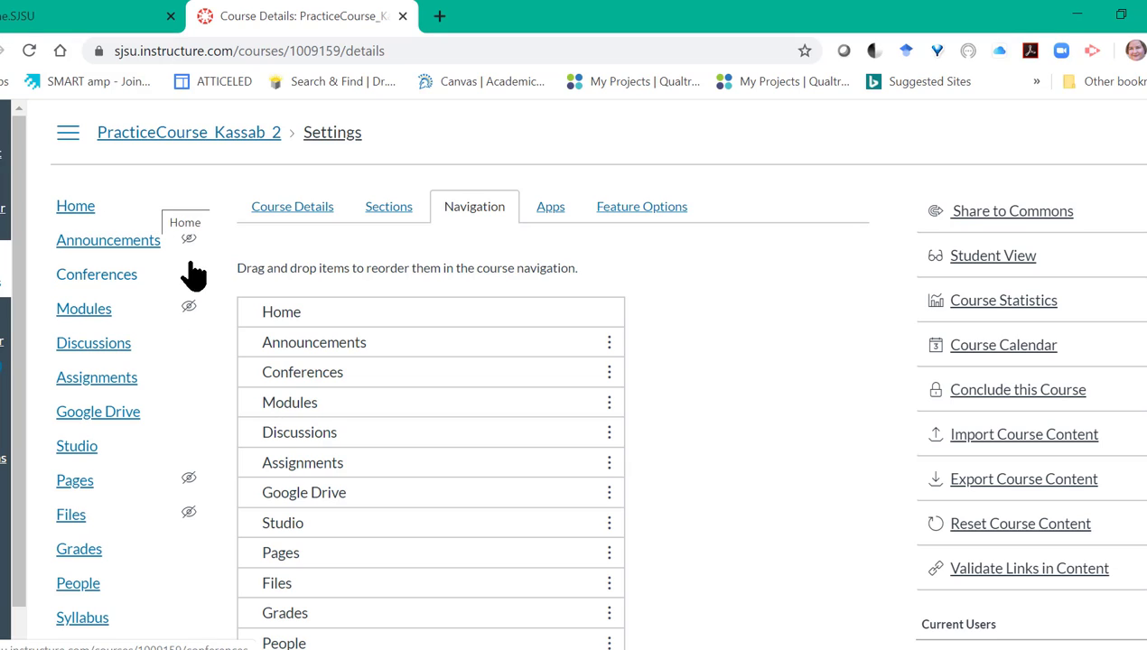
Step: Check the hidden-from-students markers beside Announcements and Modules in the course menu, opening their pages and returning to Announcements
mouse_move(195, 255)
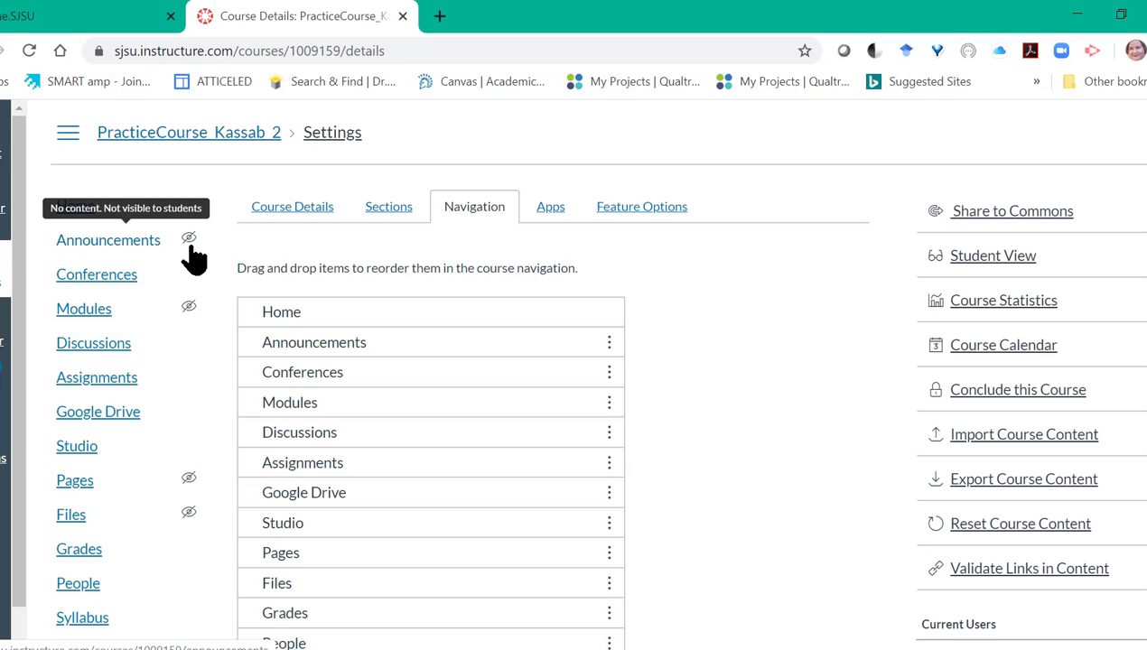
click(195, 258)
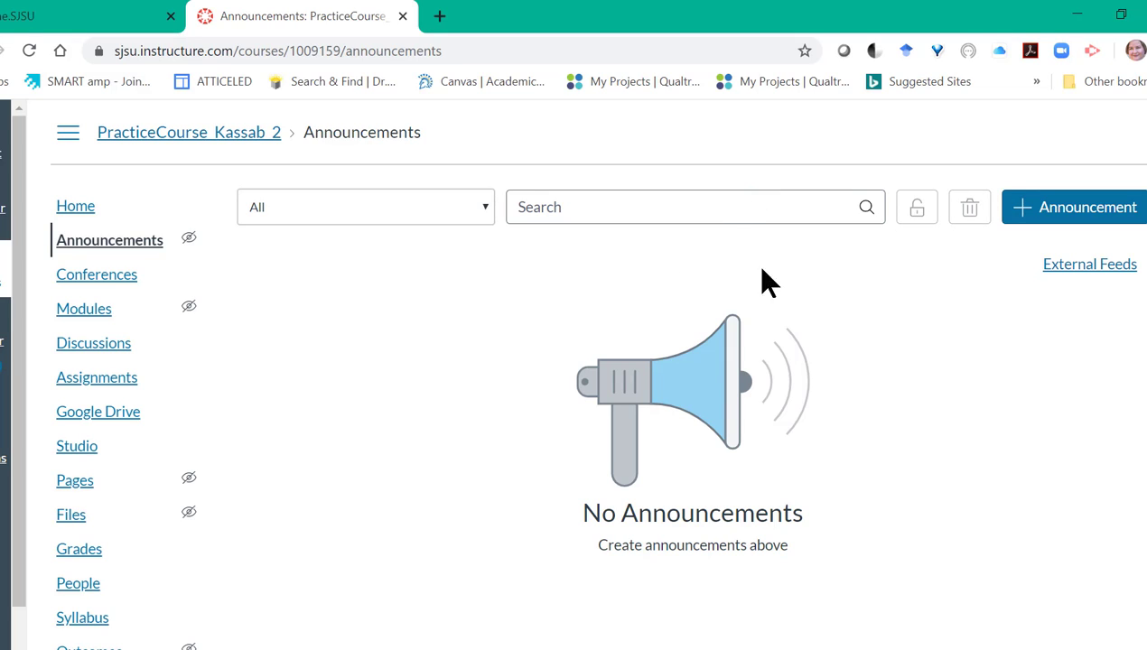
click(193, 312)
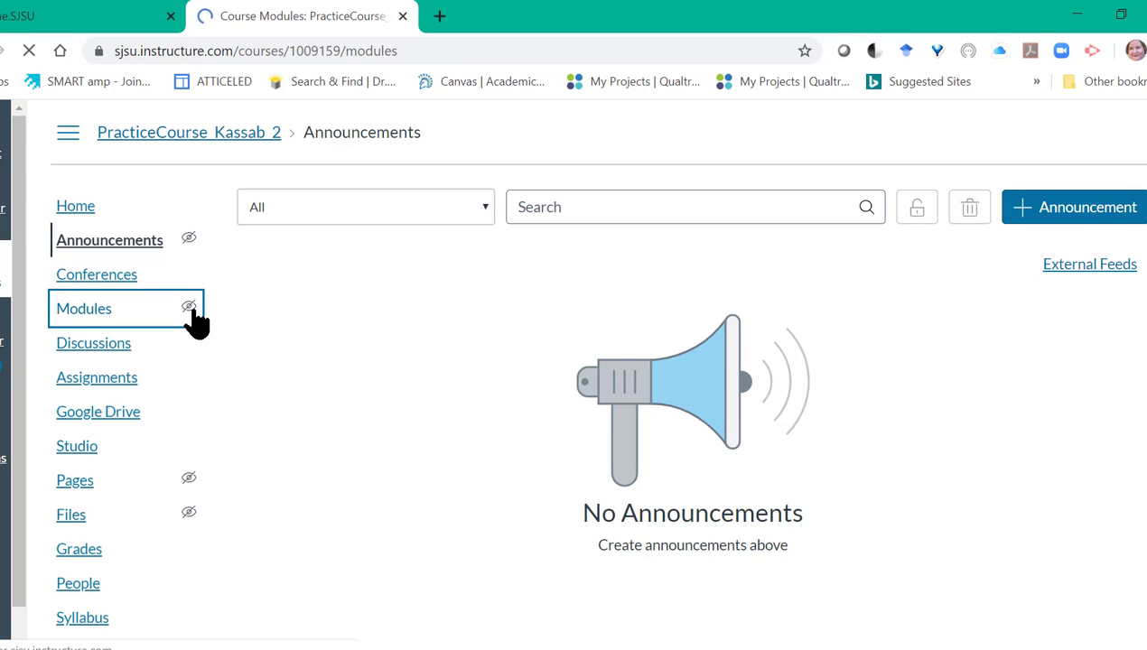
click(191, 253)
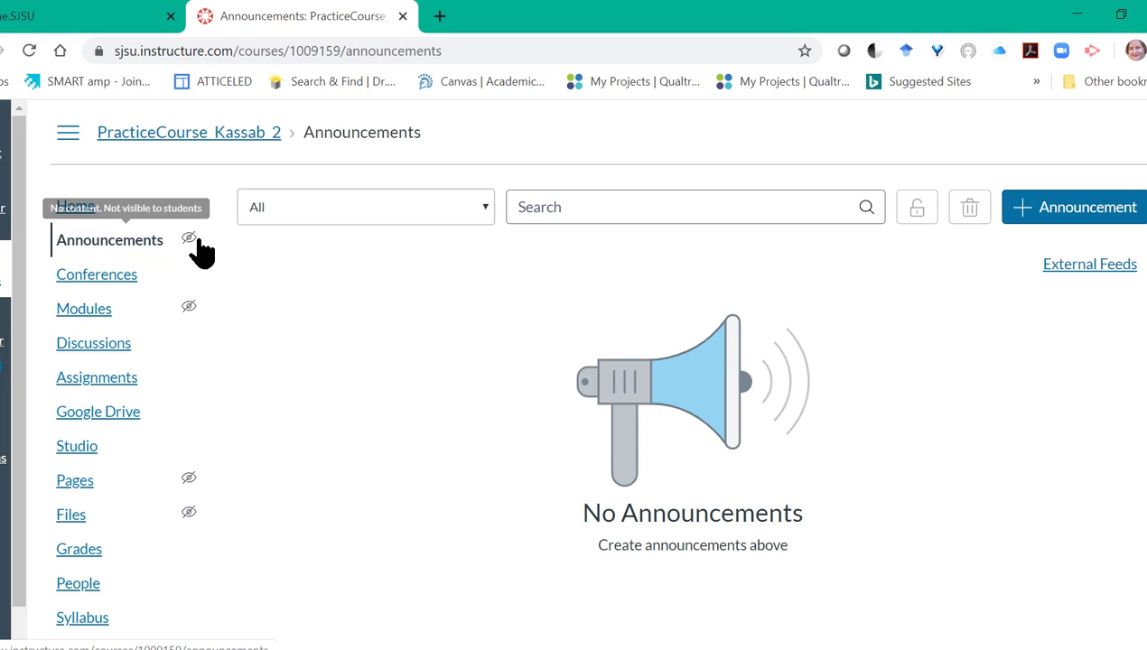